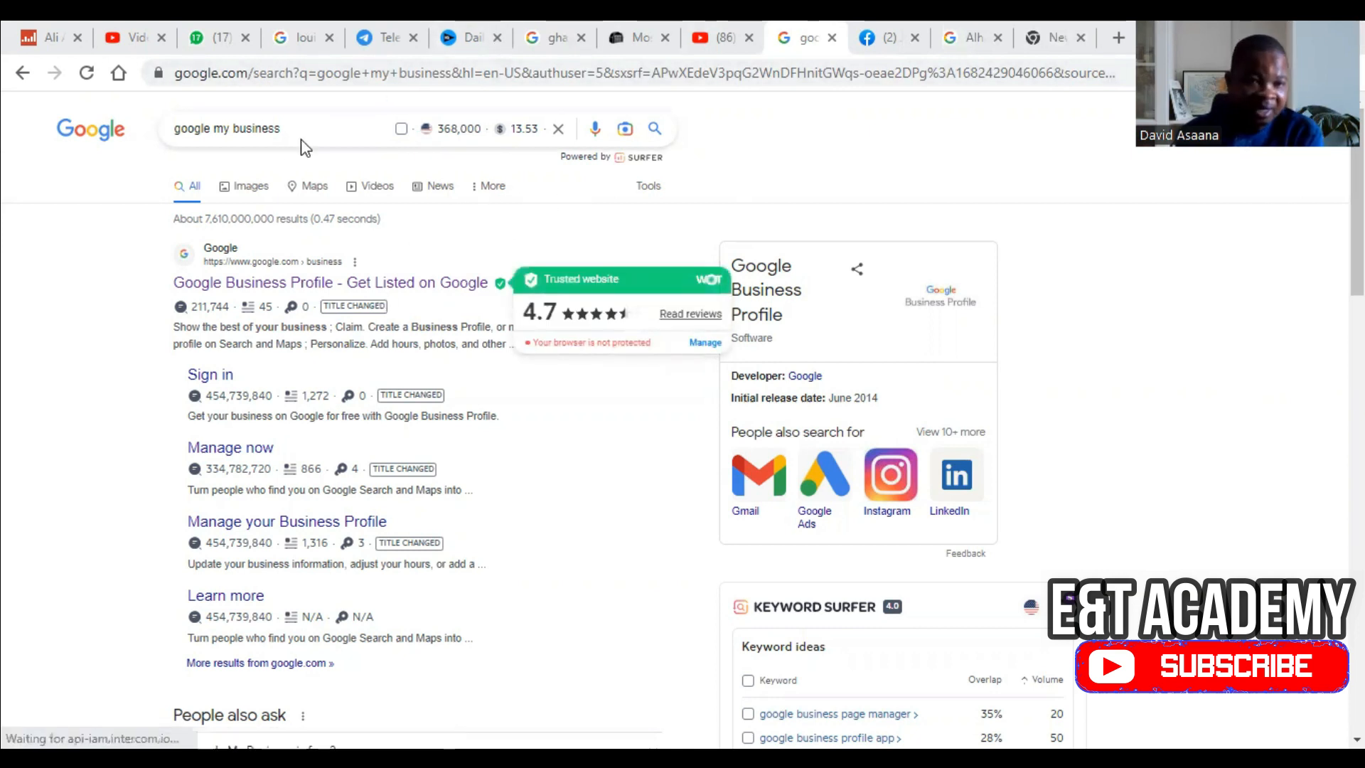
Open Google Business Profile Manager from the search results and switch to the First Drillers Borehole Services account
{"action": "left_click", "coordinate": [364, 284]}
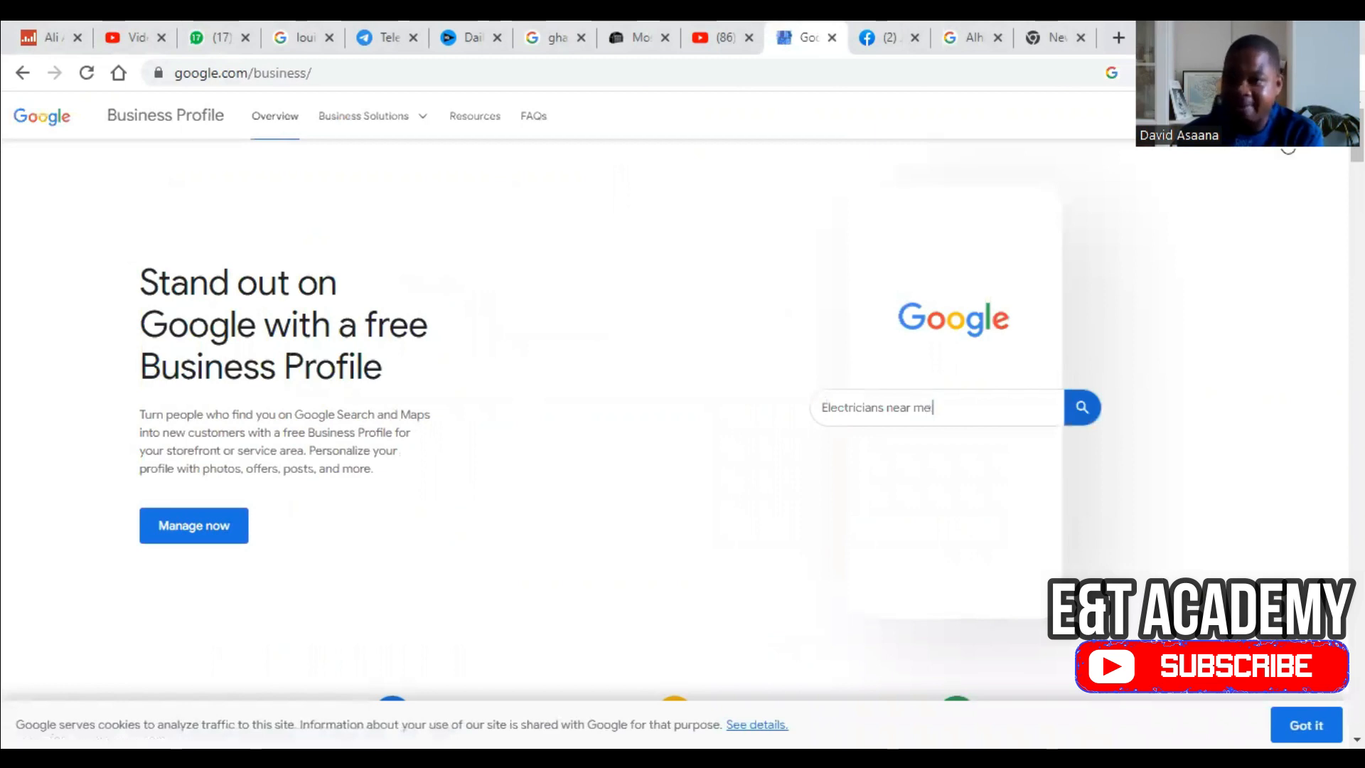
{"action": "left_click", "coordinate": [1289, 117]}
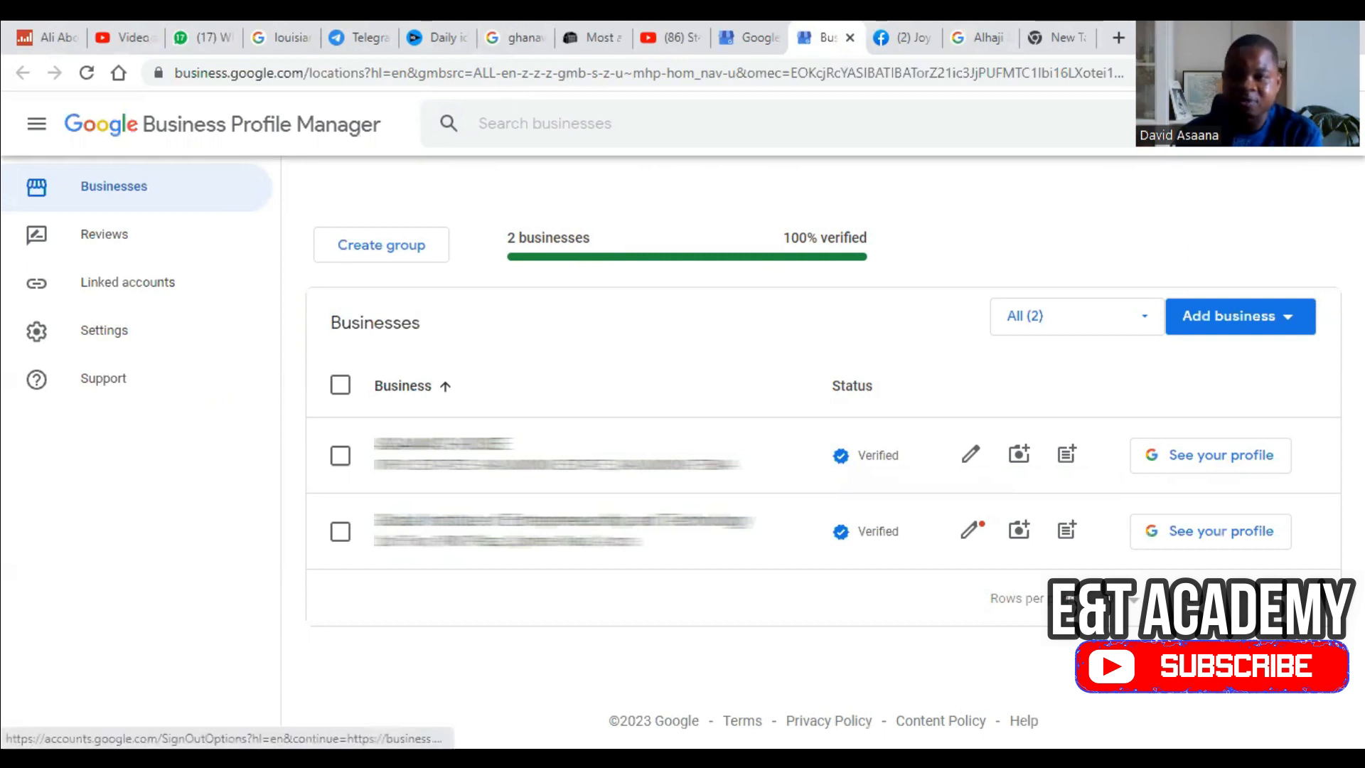
{"action": "left_click", "coordinate": [1331, 123]}
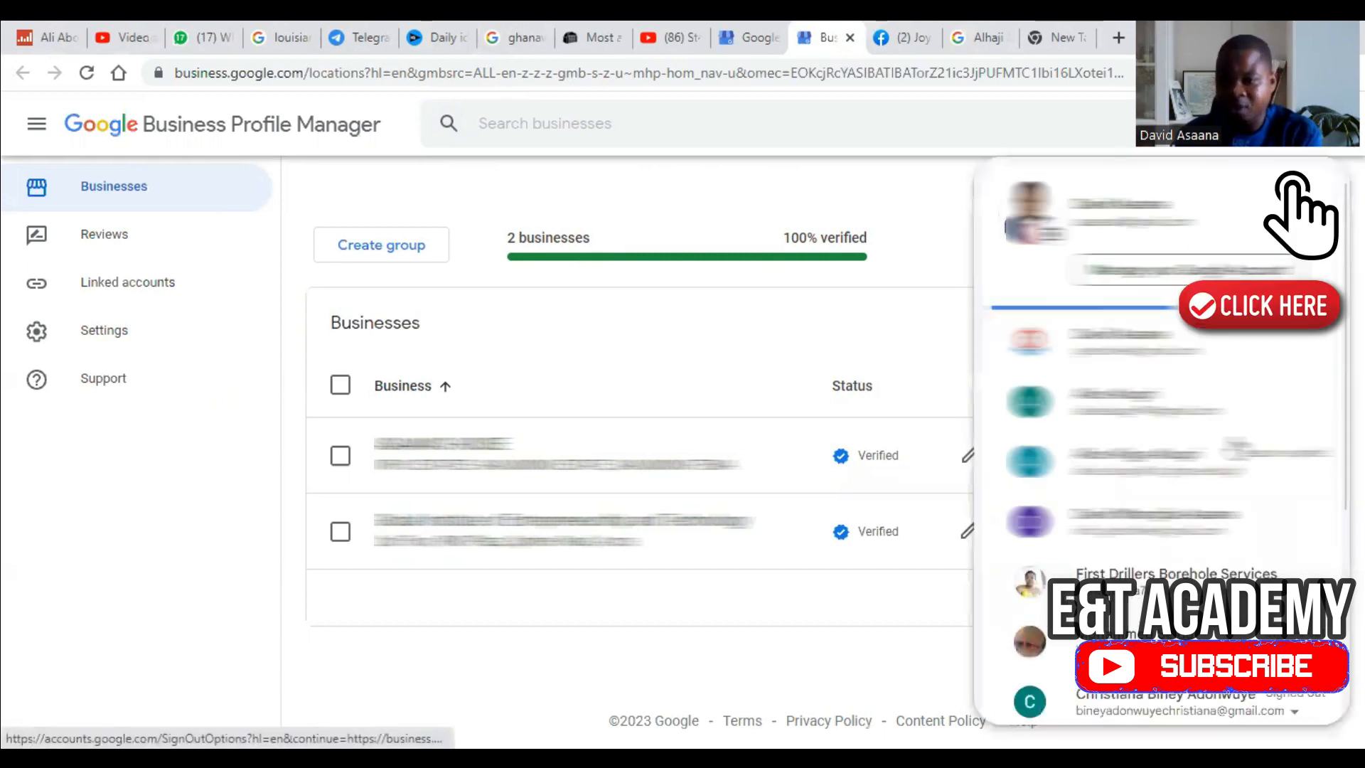
{"action": "scroll", "coordinate": [1238, 456], "scroll_direction": "down", "scroll_amount": 4}
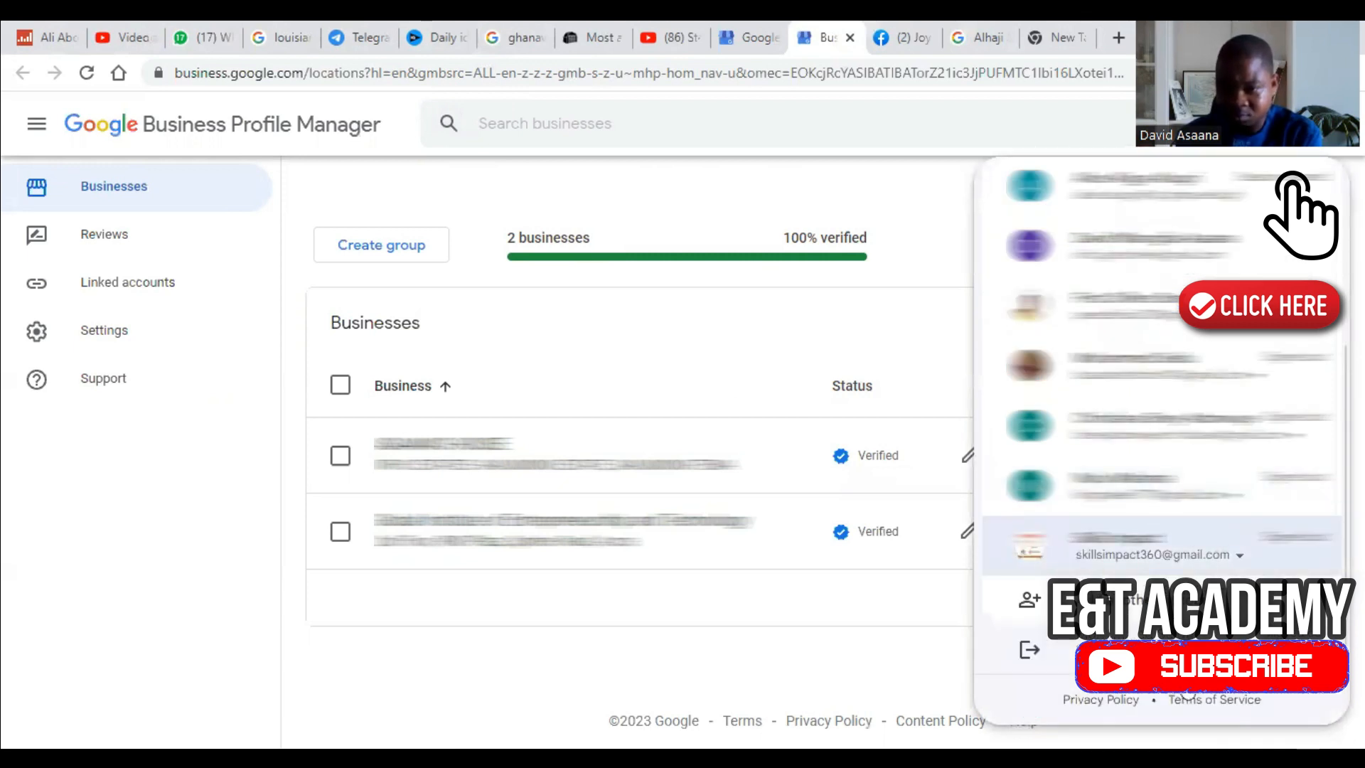
{"action": "scroll", "coordinate": [1202, 550], "scroll_direction": "up", "scroll_amount": 5}
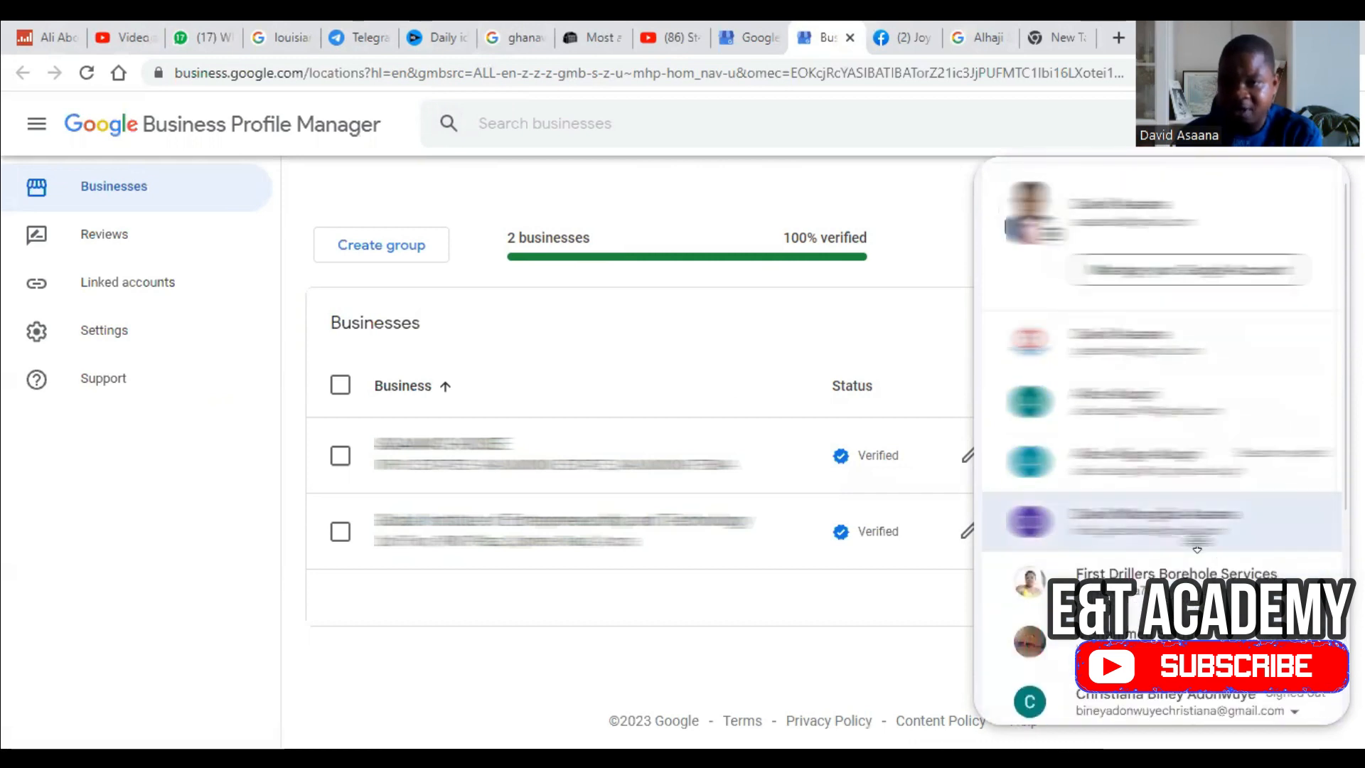
{"action": "scroll", "coordinate": [1162, 428], "scroll_direction": "down", "scroll_amount": 5}
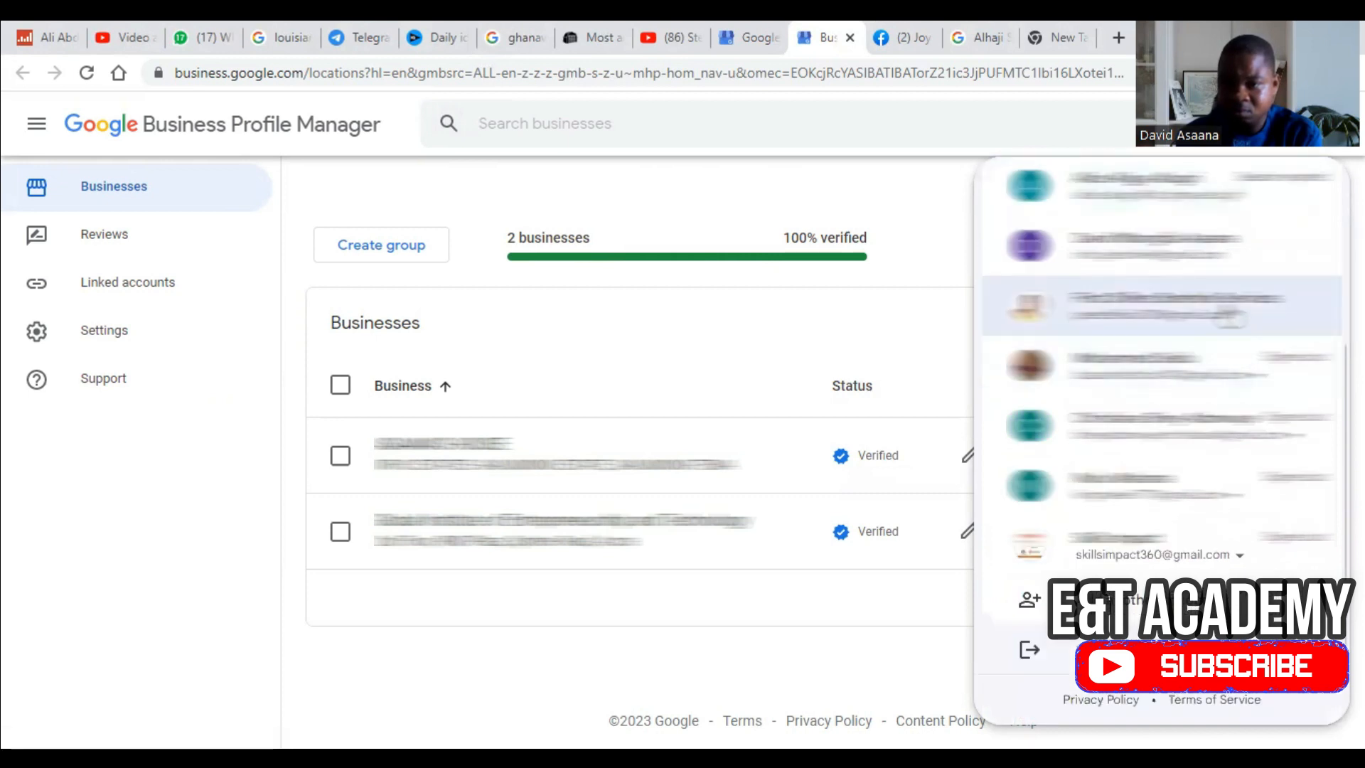
{"action": "left_click", "coordinate": [1230, 318]}
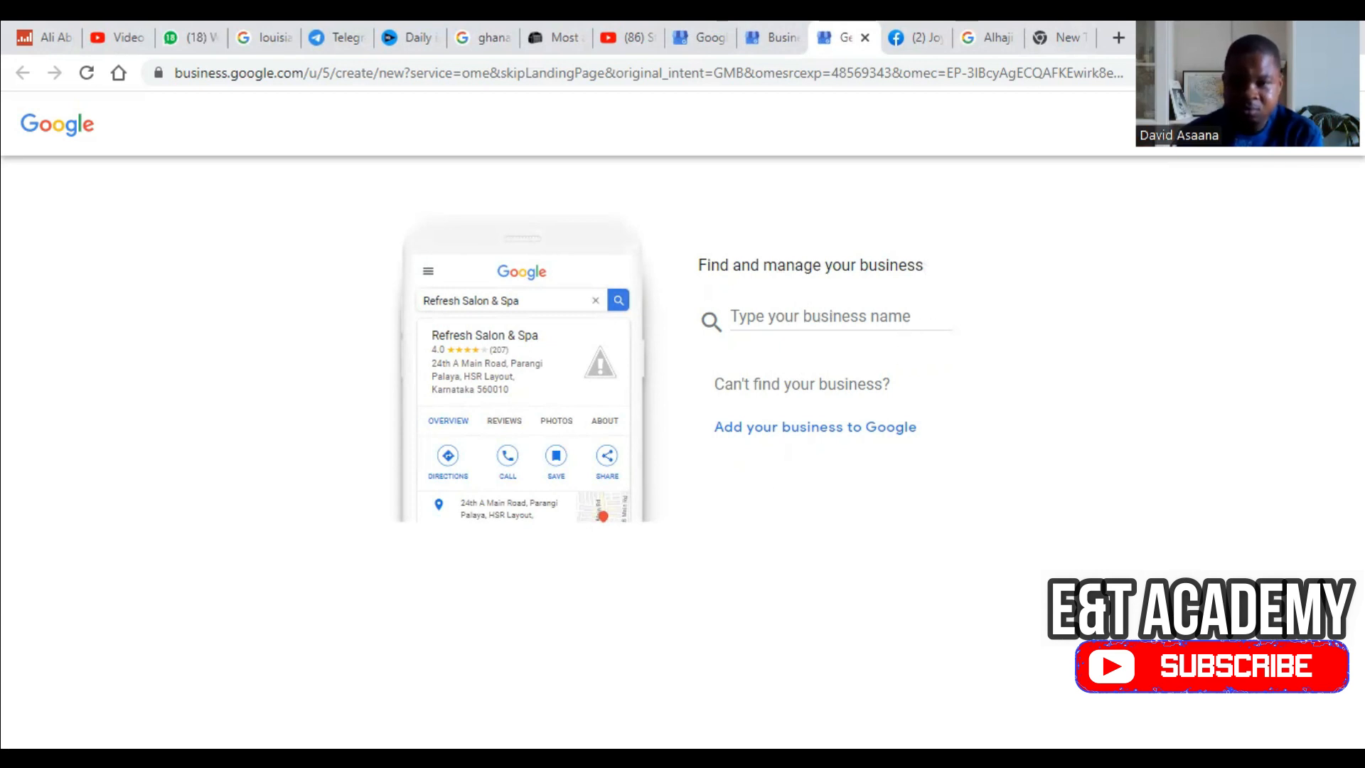
Enter First Drillers Borehole Services as the business name to find and manage
{"action": "key", "text": "ctrl+v"}
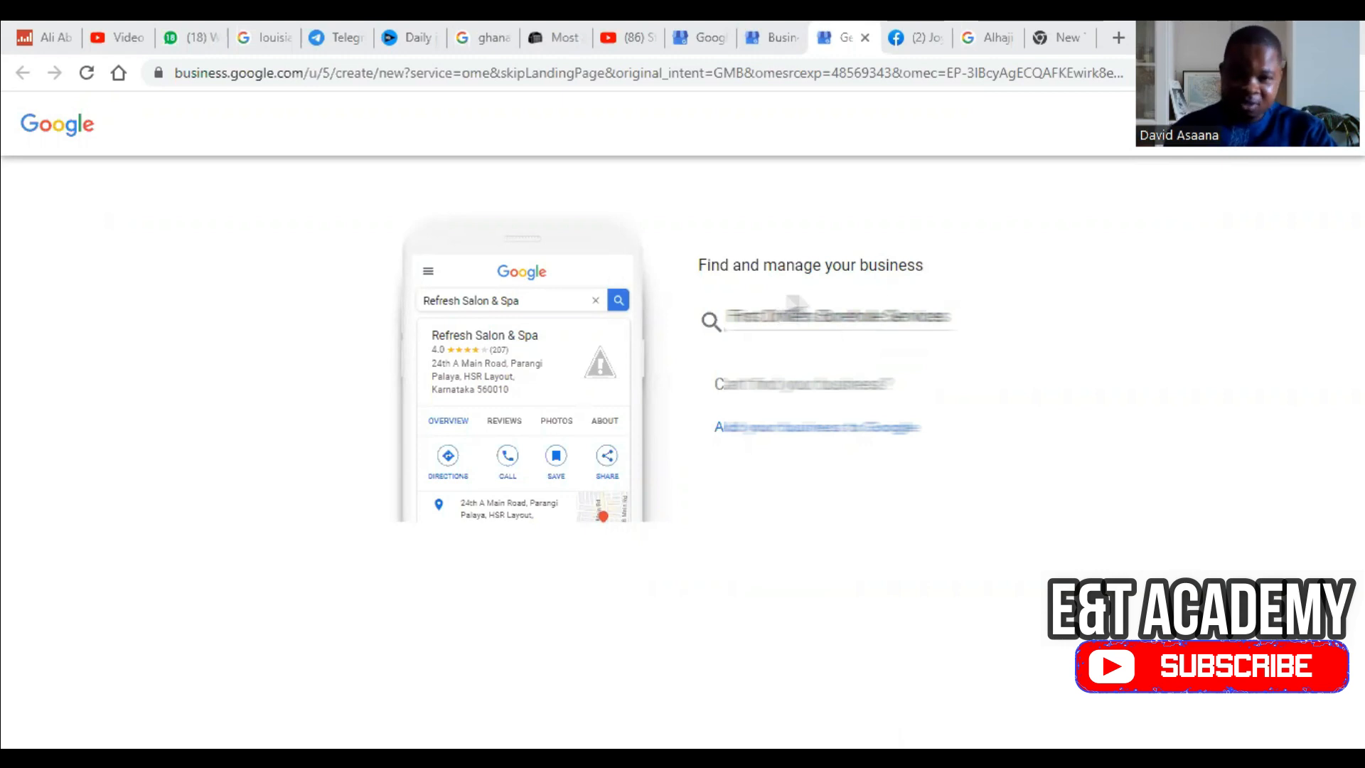
{"action": "left_click", "coordinate": [831, 313]}
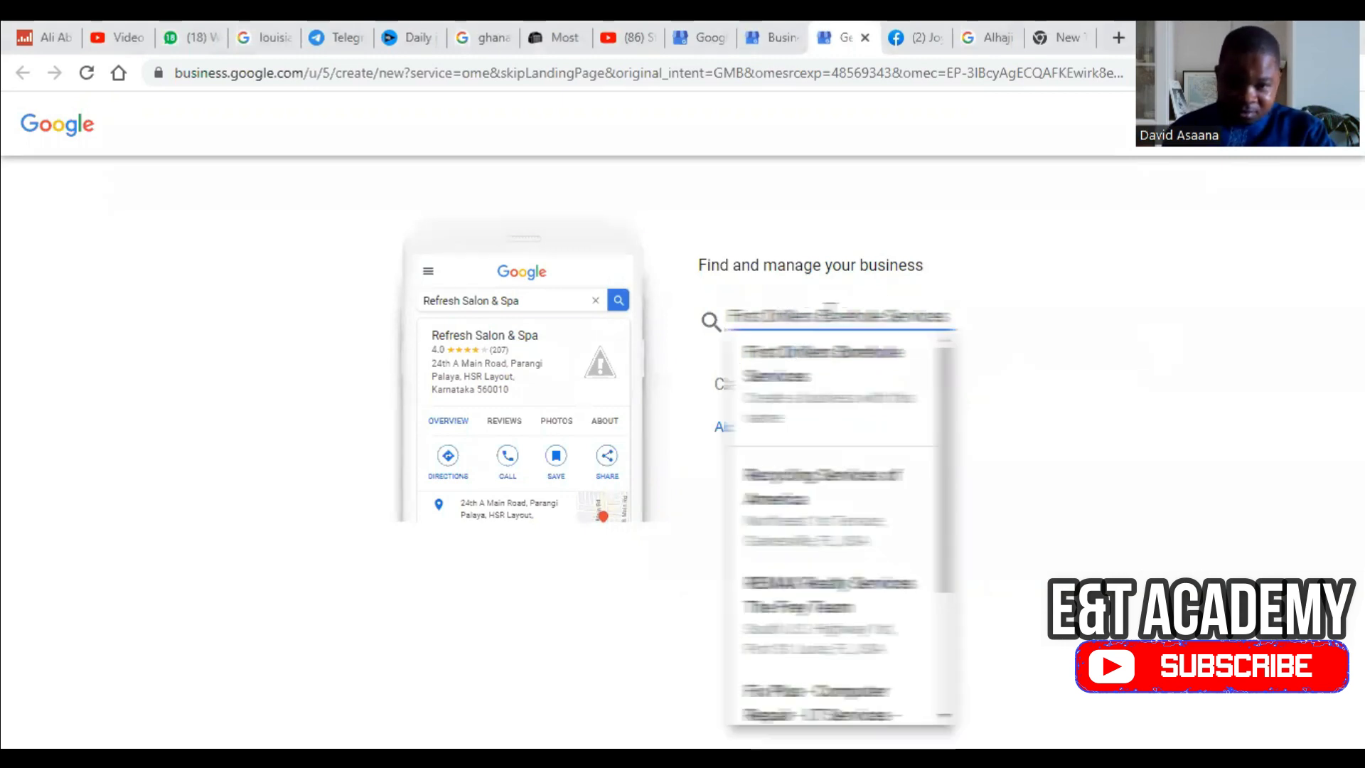
{"action": "key", "text": "ctrl+a"}
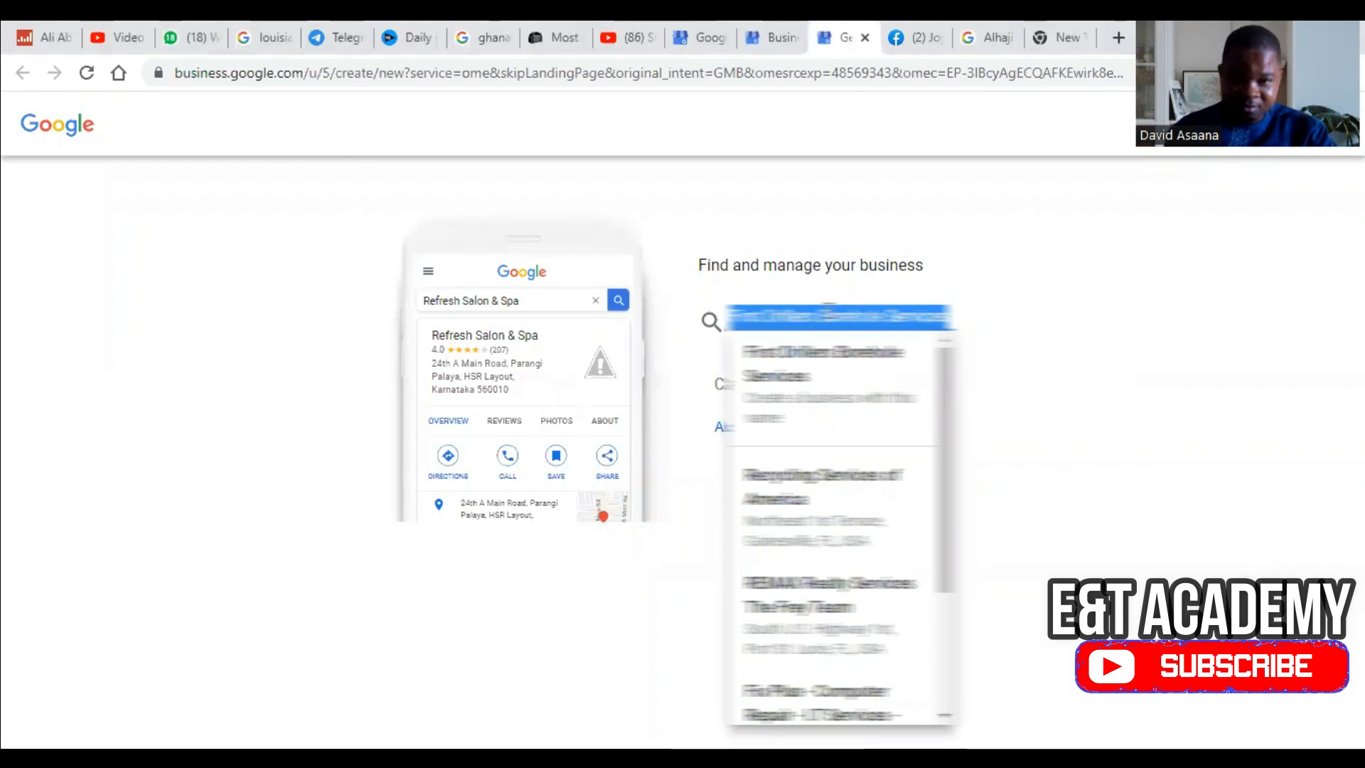
{"action": "right_click", "coordinate": [854, 313]}
{"action": "left_click", "coordinate": [944, 387]}
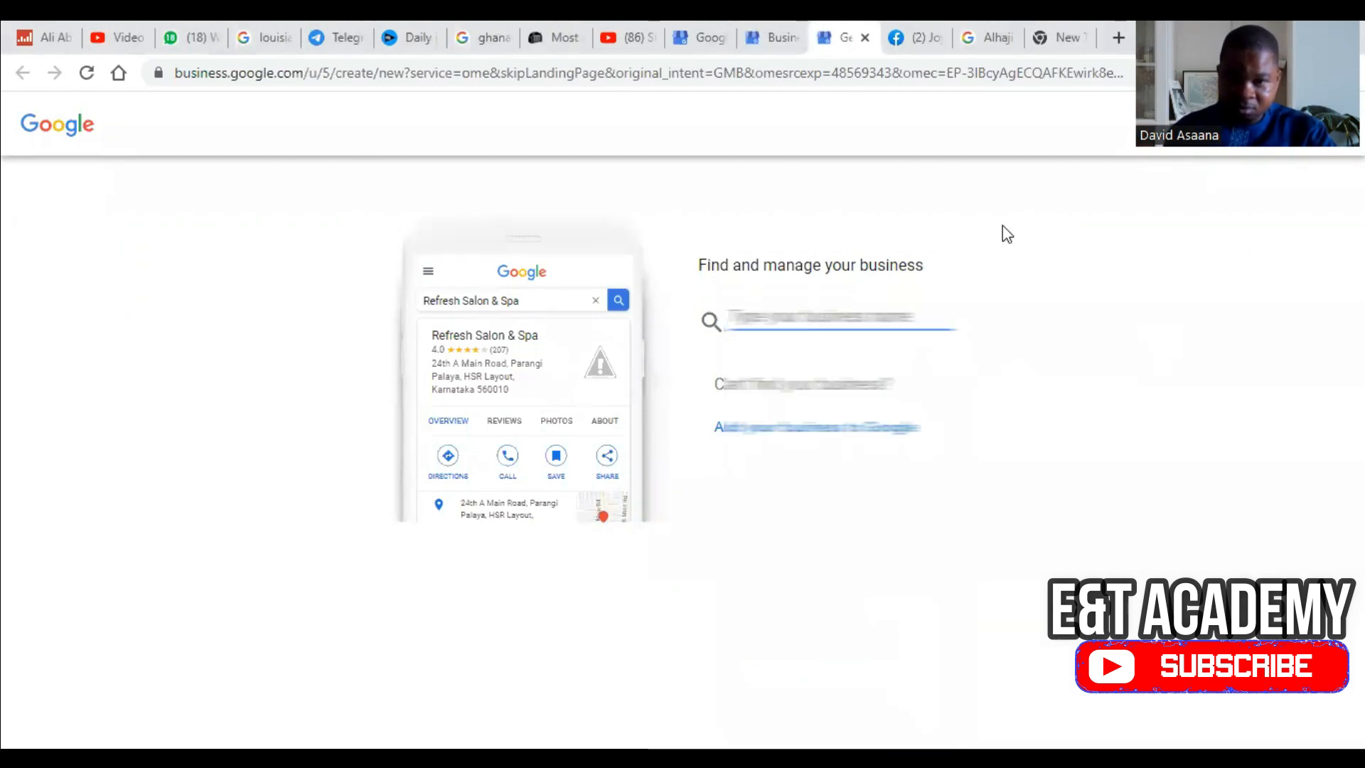
{"action": "right_click", "coordinate": [827, 318]}
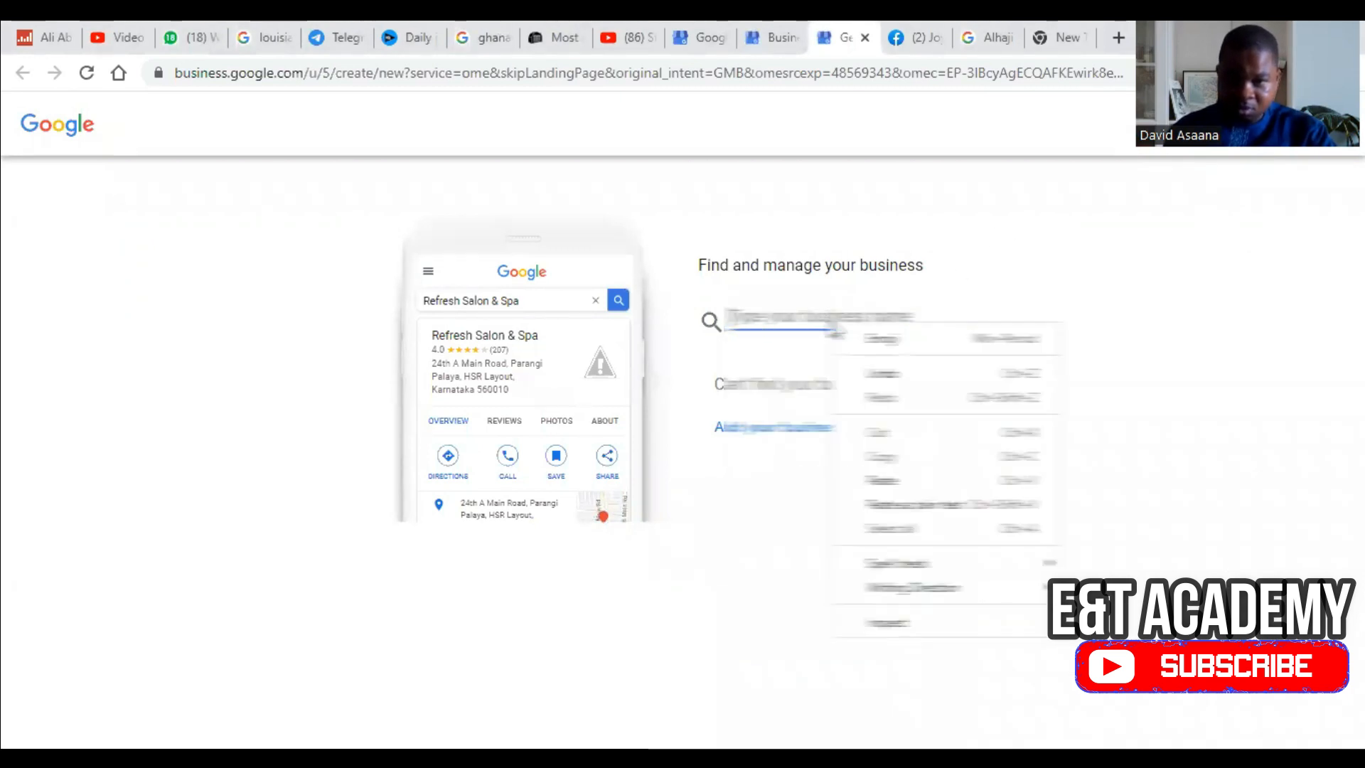
{"action": "left_click", "coordinate": [905, 479]}
{"action": "left_click", "coordinate": [999, 381]}
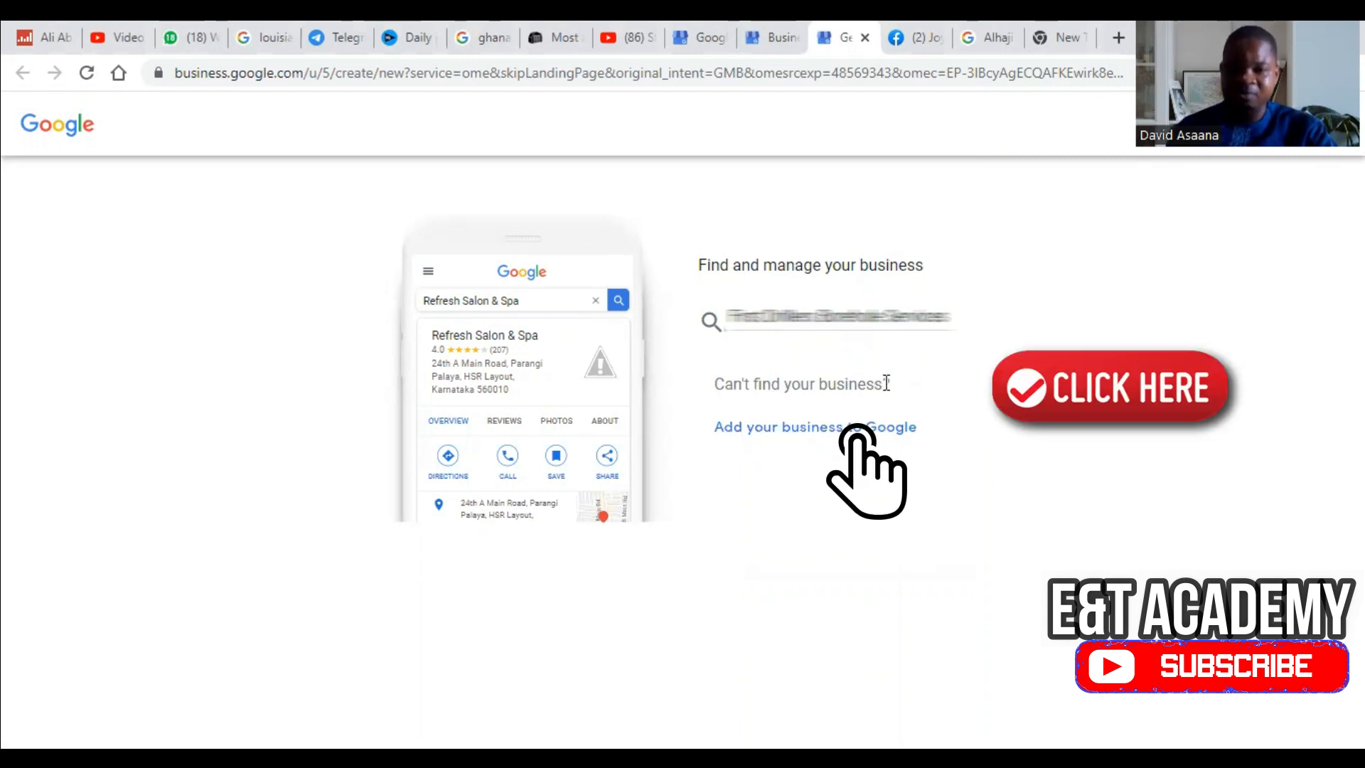
Start adding a new business to Google with the business name First Drillers Borehole Services
{"action": "left_click", "coordinate": [829, 435]}
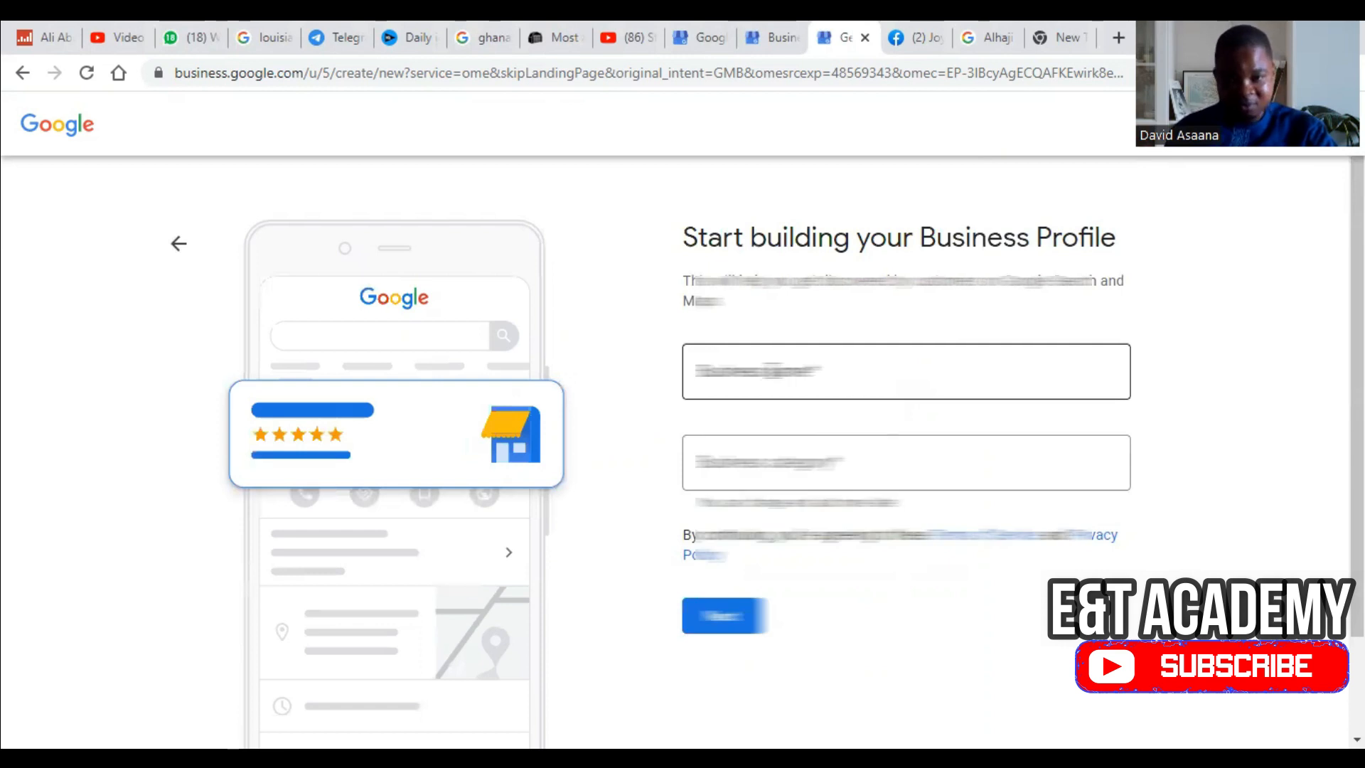
{"action": "left_click", "coordinate": [892, 372]}
{"action": "left_click", "coordinate": [891, 531]}
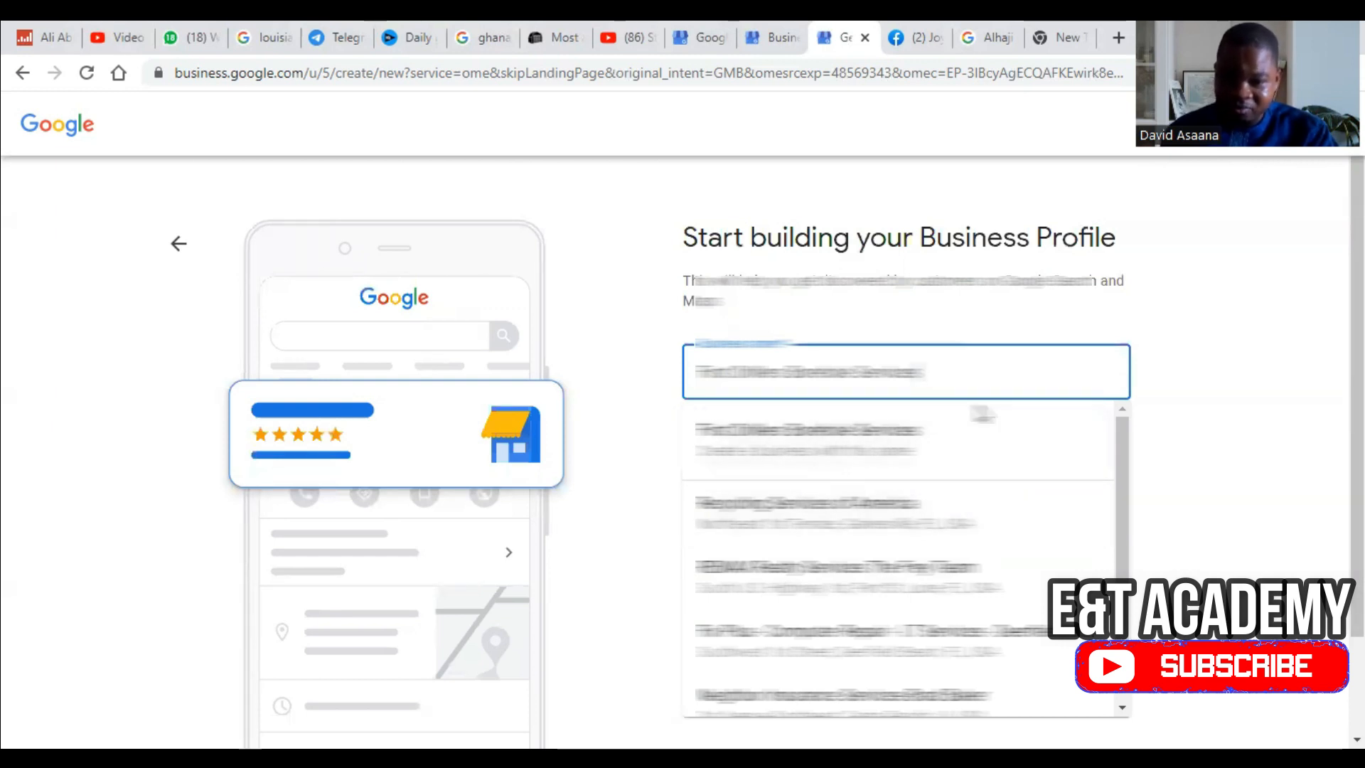
{"action": "left_click", "coordinate": [1195, 361]}
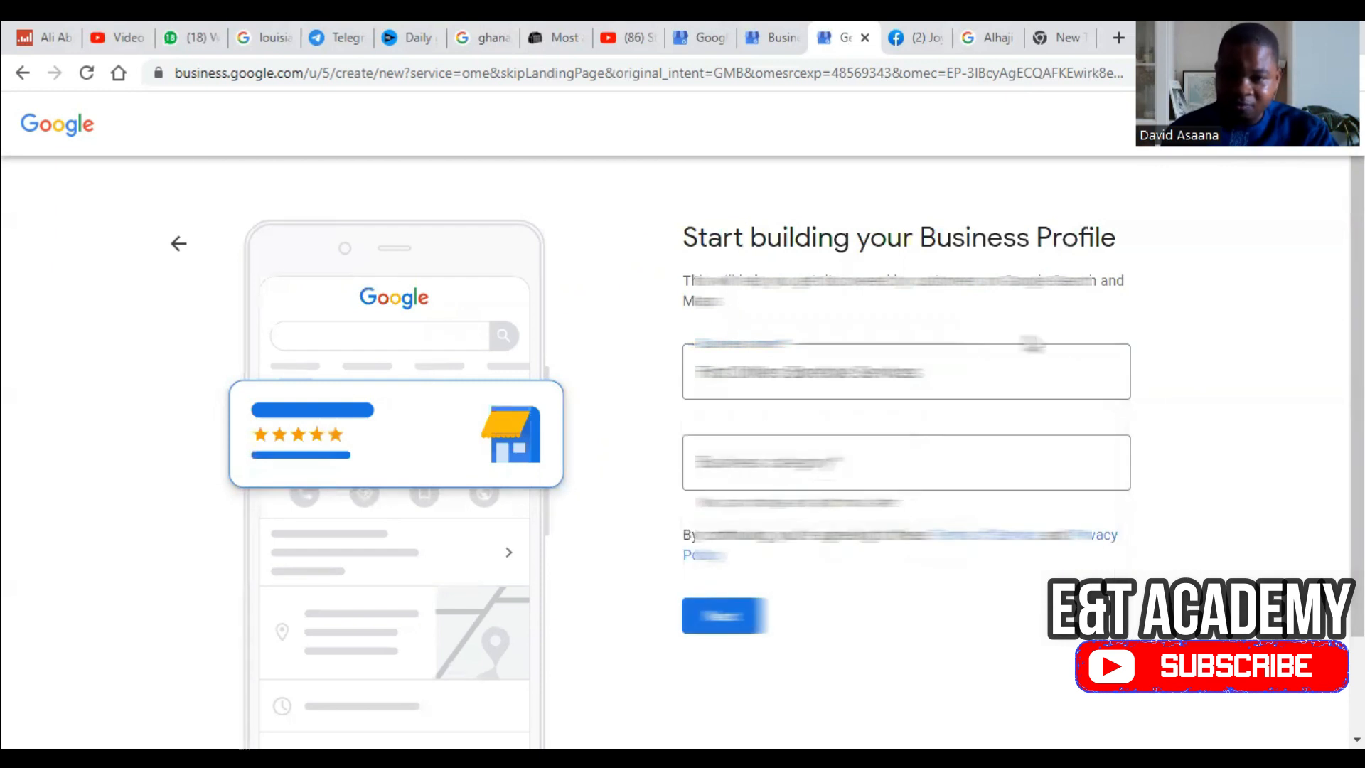
Set the business category to Well drilling contractor and choose to add a location customers can visit
{"action": "left_click", "coordinate": [811, 466]}
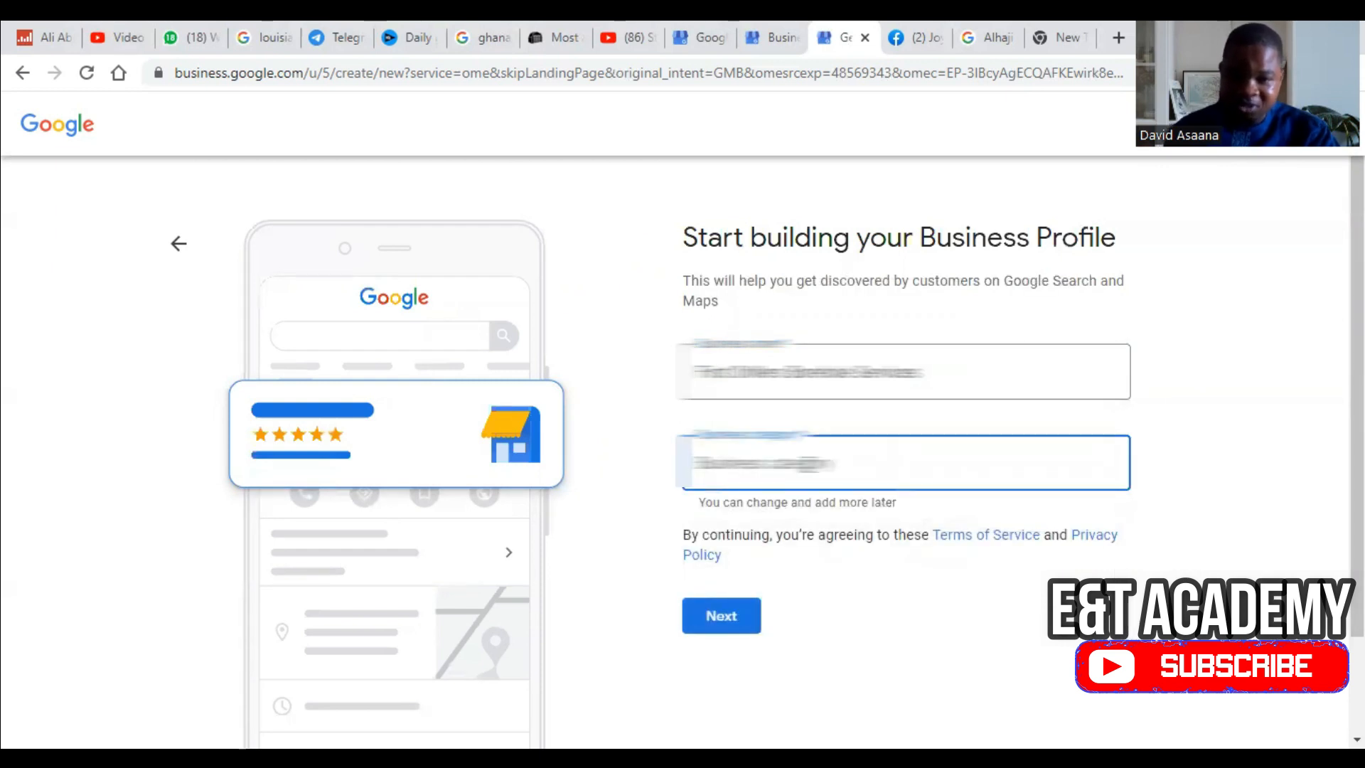
{"action": "type", "text": "d"}
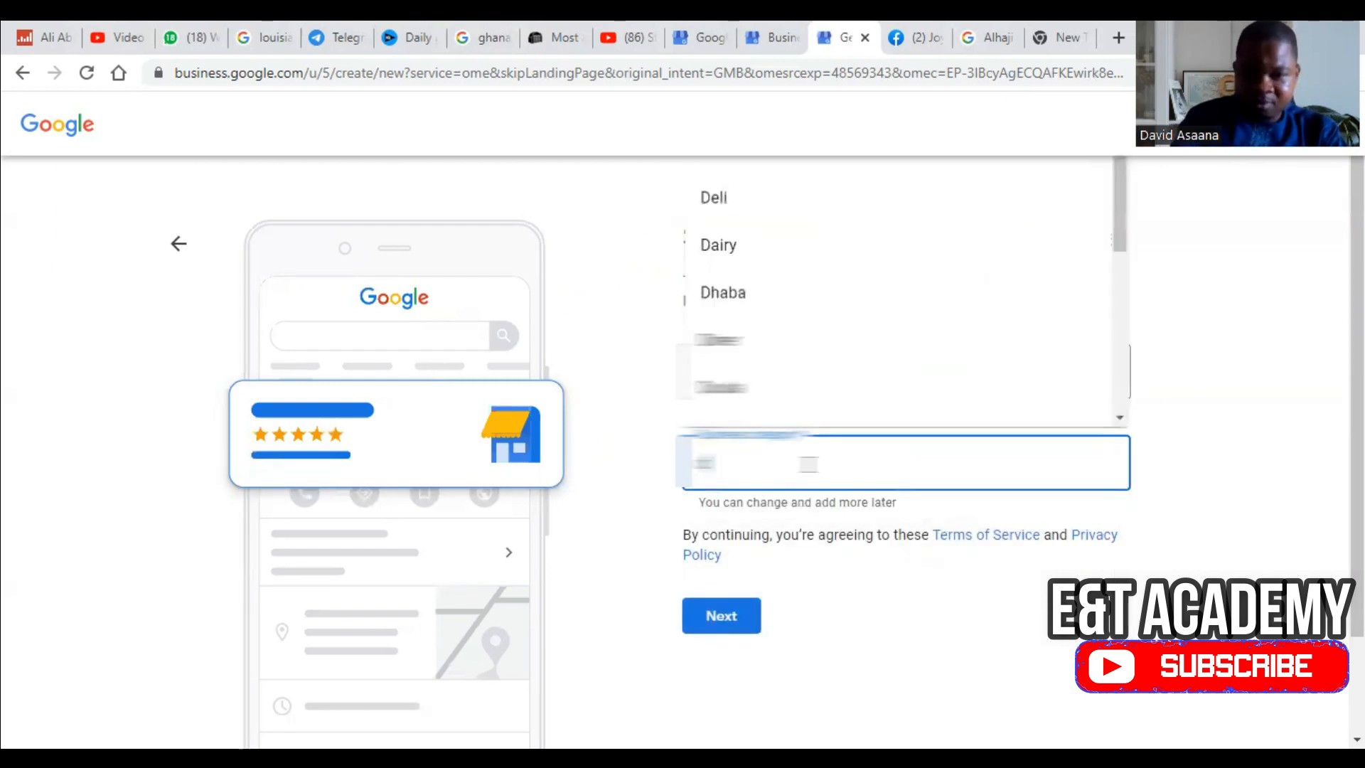
{"action": "type", "text": "rilling"}
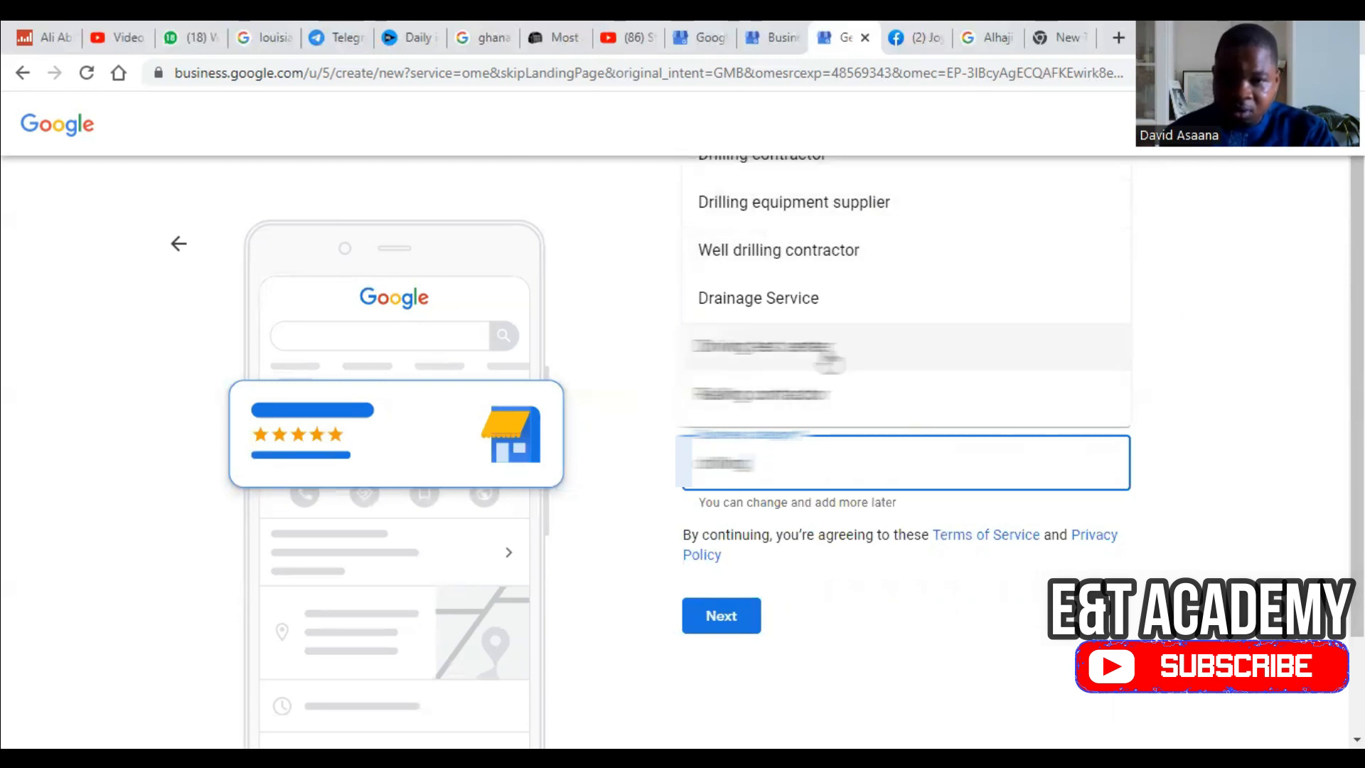
{"action": "left_click", "coordinate": [875, 267]}
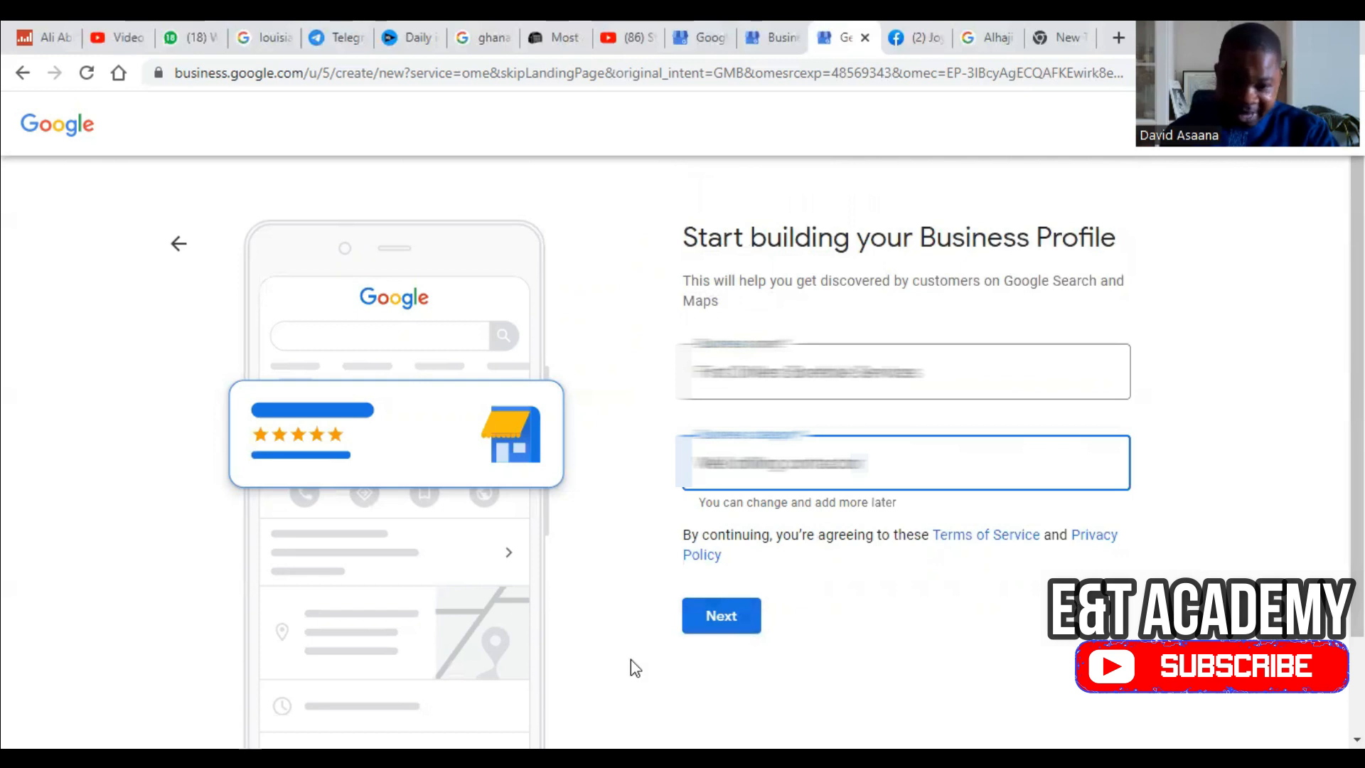
{"action": "left_click", "coordinate": [749, 618]}
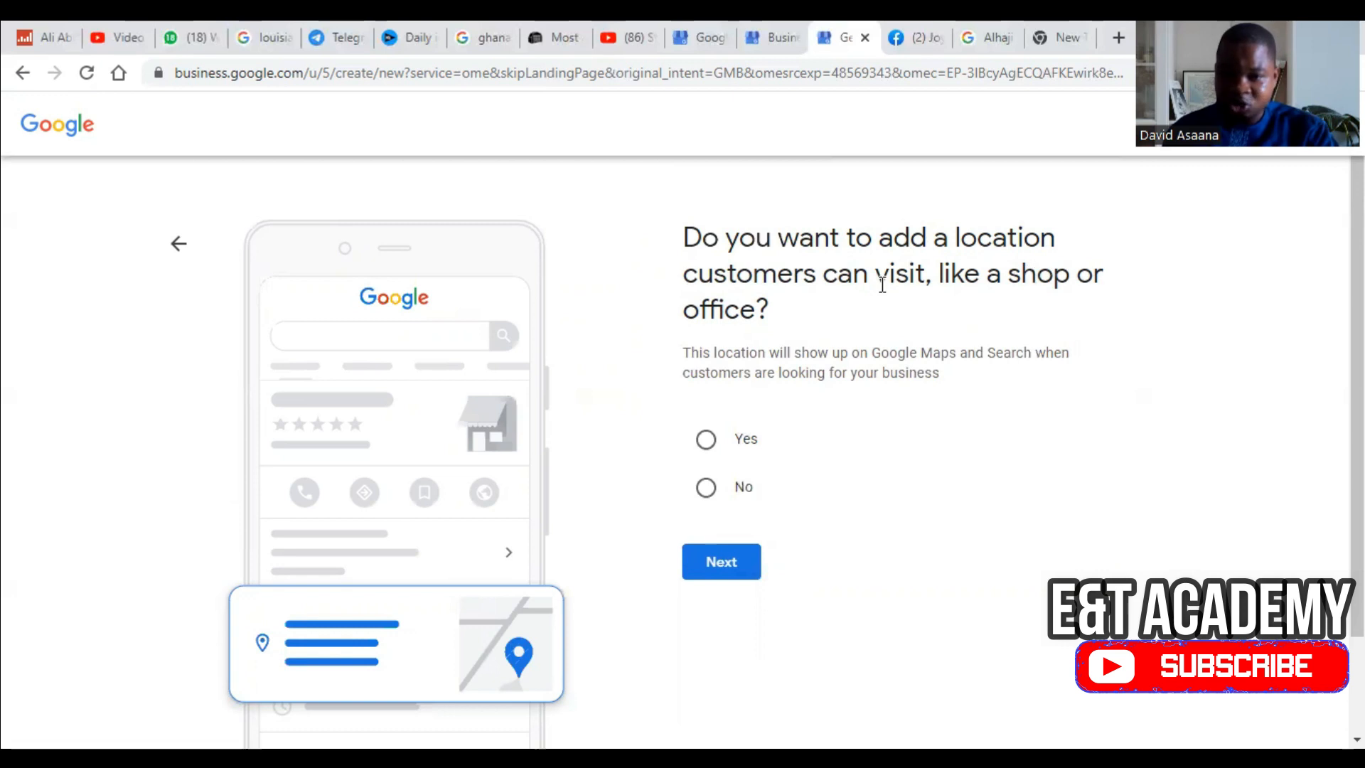
{"action": "left_click", "coordinate": [706, 441]}
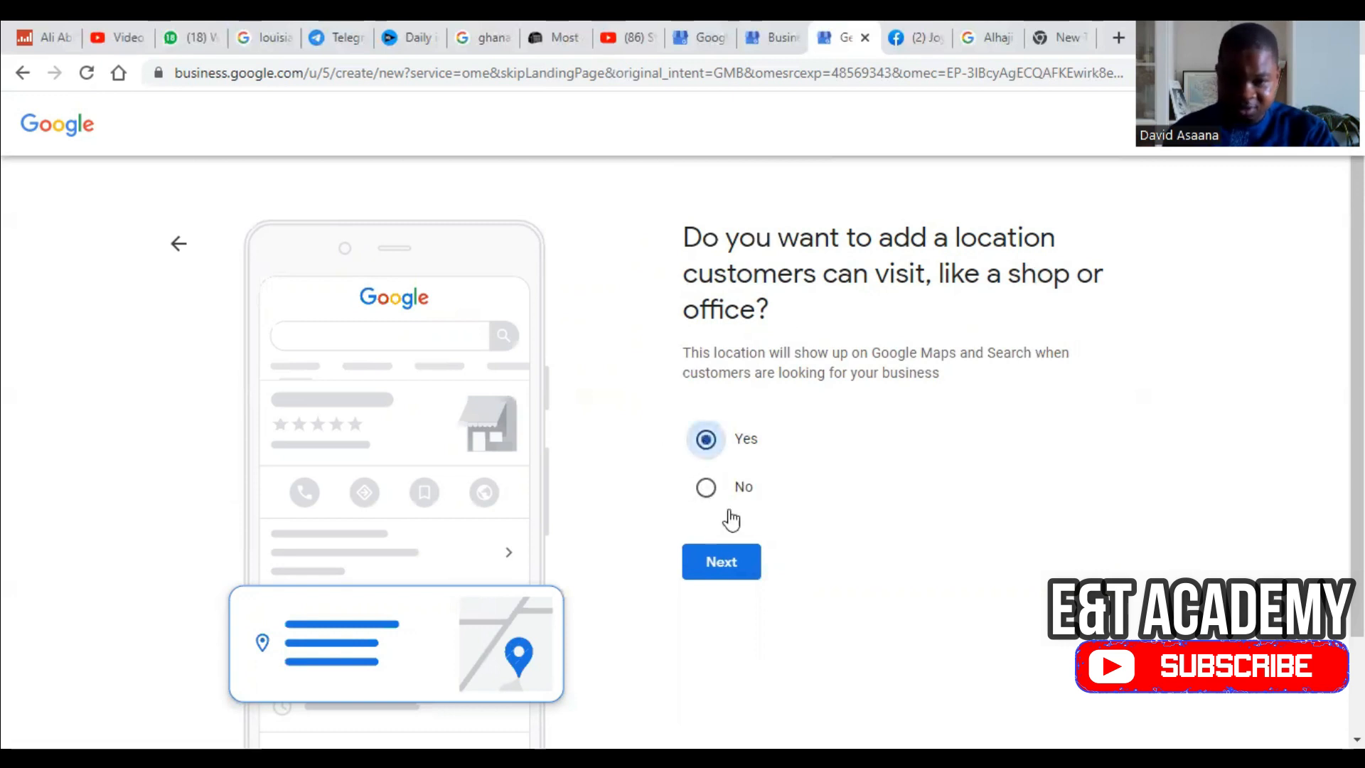
{"action": "left_click", "coordinate": [739, 565]}
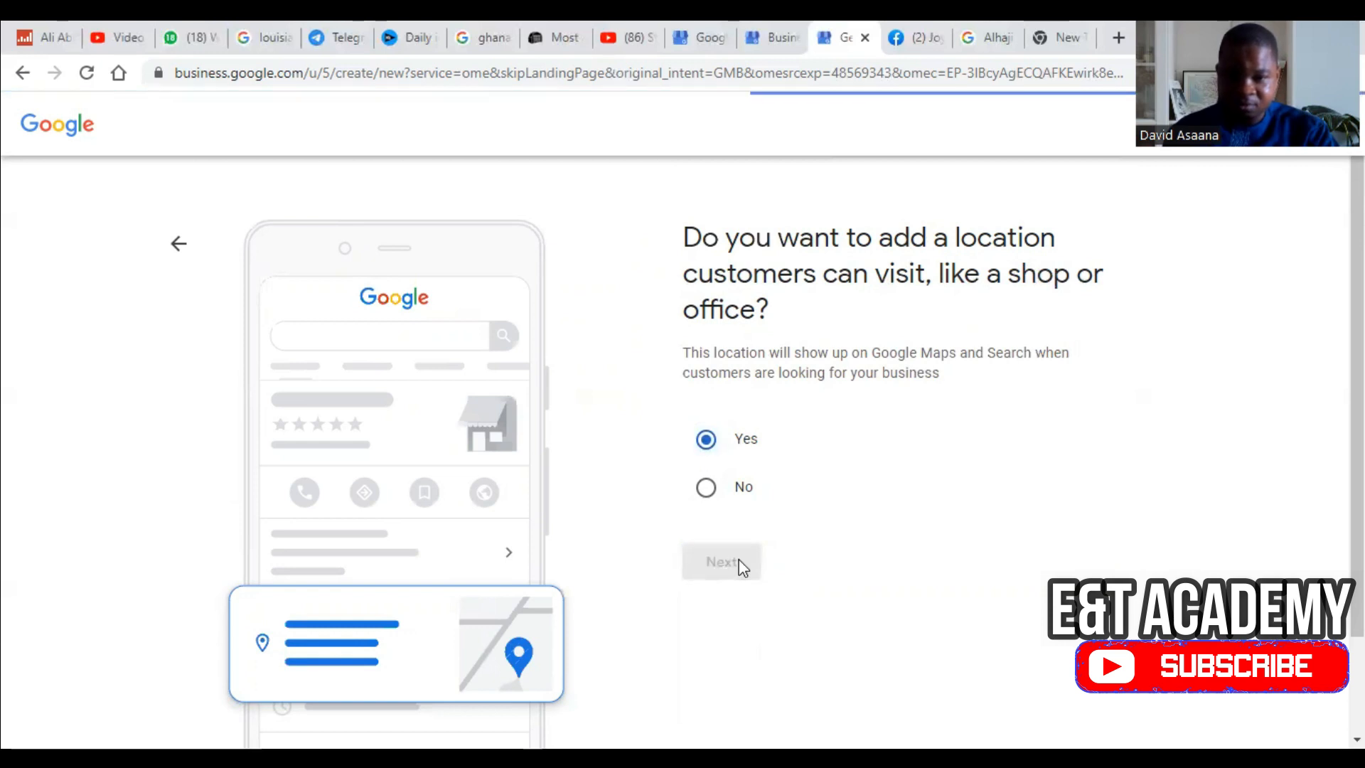
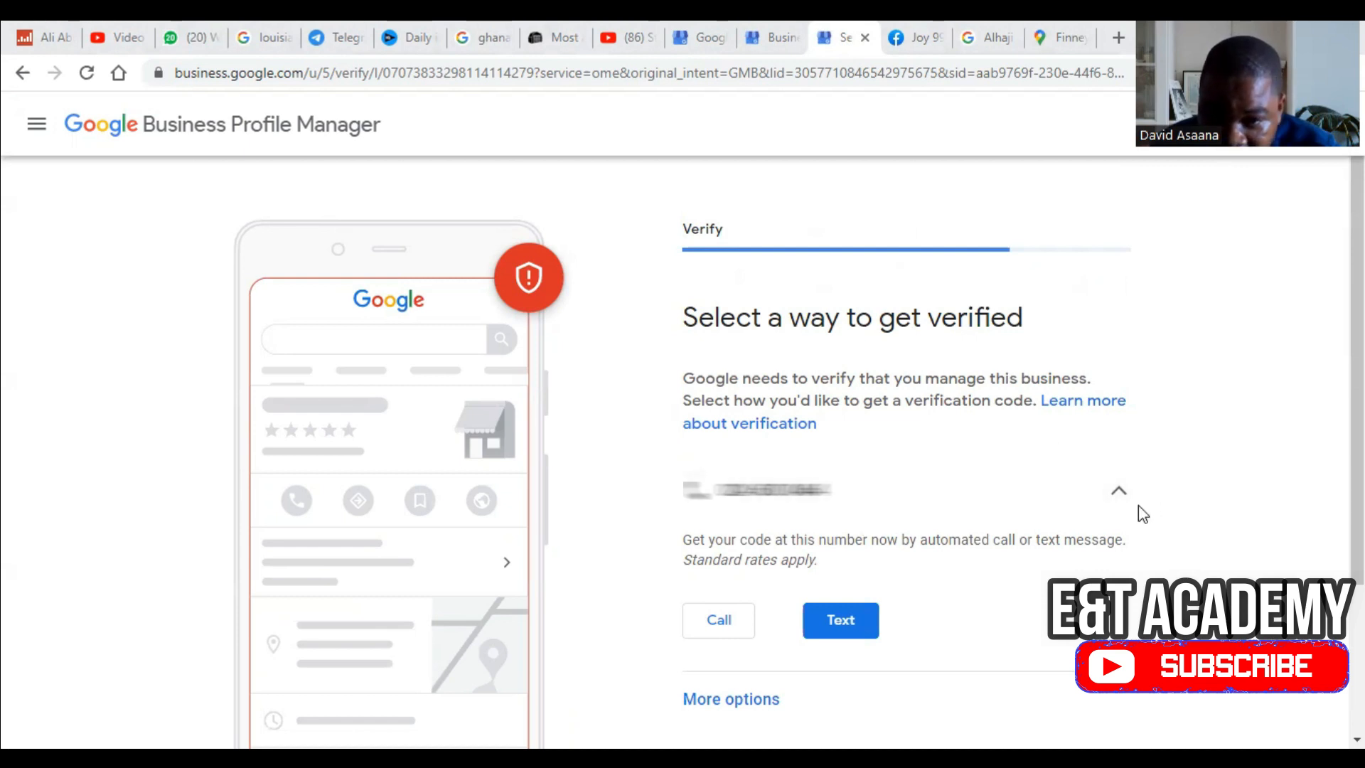
Verify the business by text message, submitting the six-digit verification code and continuing to profile customisation
{"action": "left_click", "coordinate": [844, 642]}
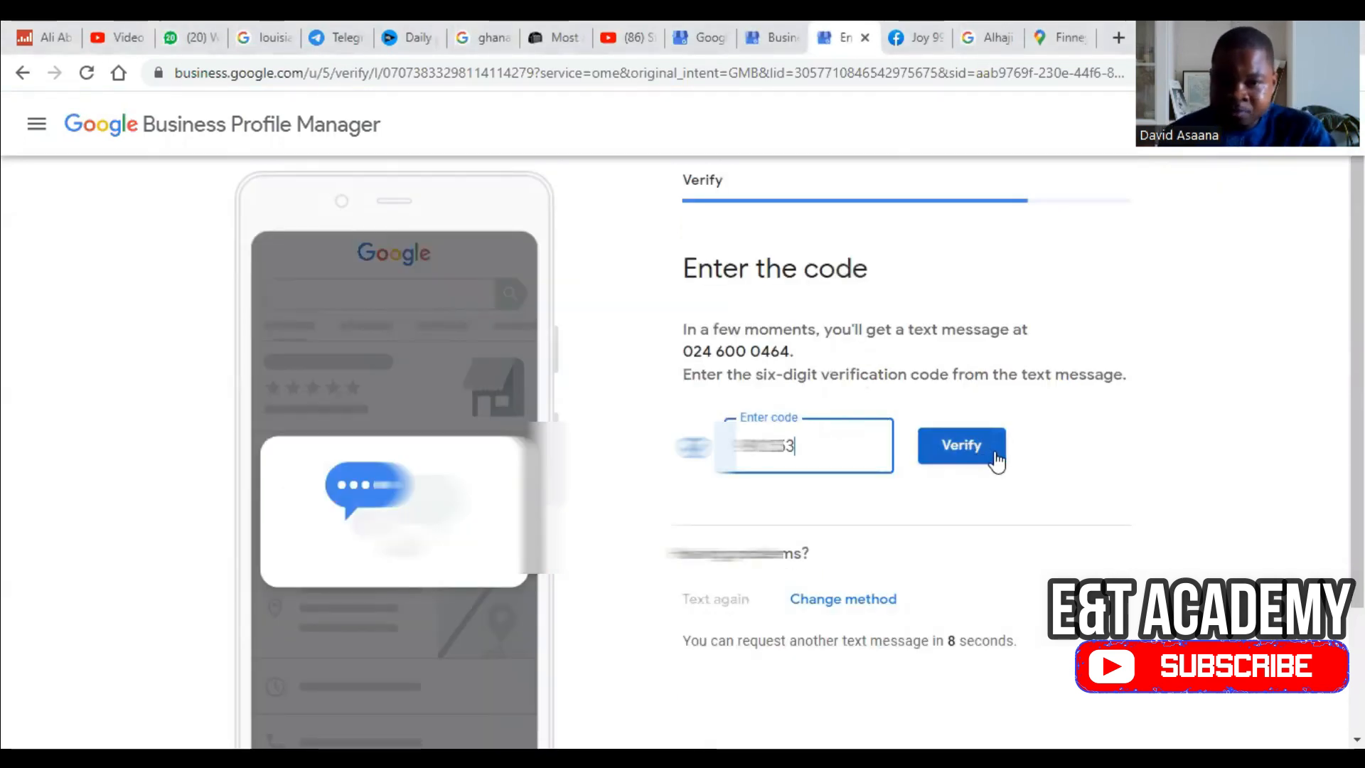
{"action": "left_click", "coordinate": [963, 446]}
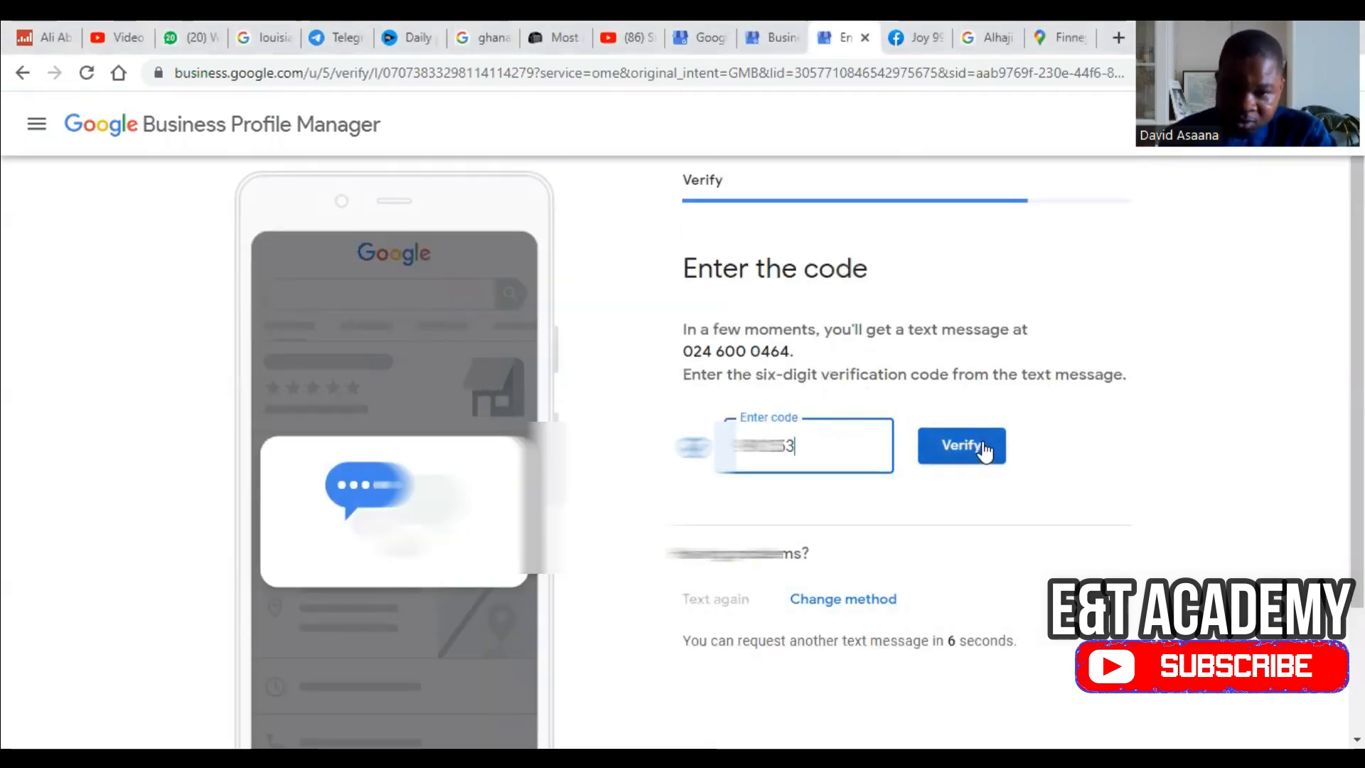
{"action": "left_click", "coordinate": [974, 448]}
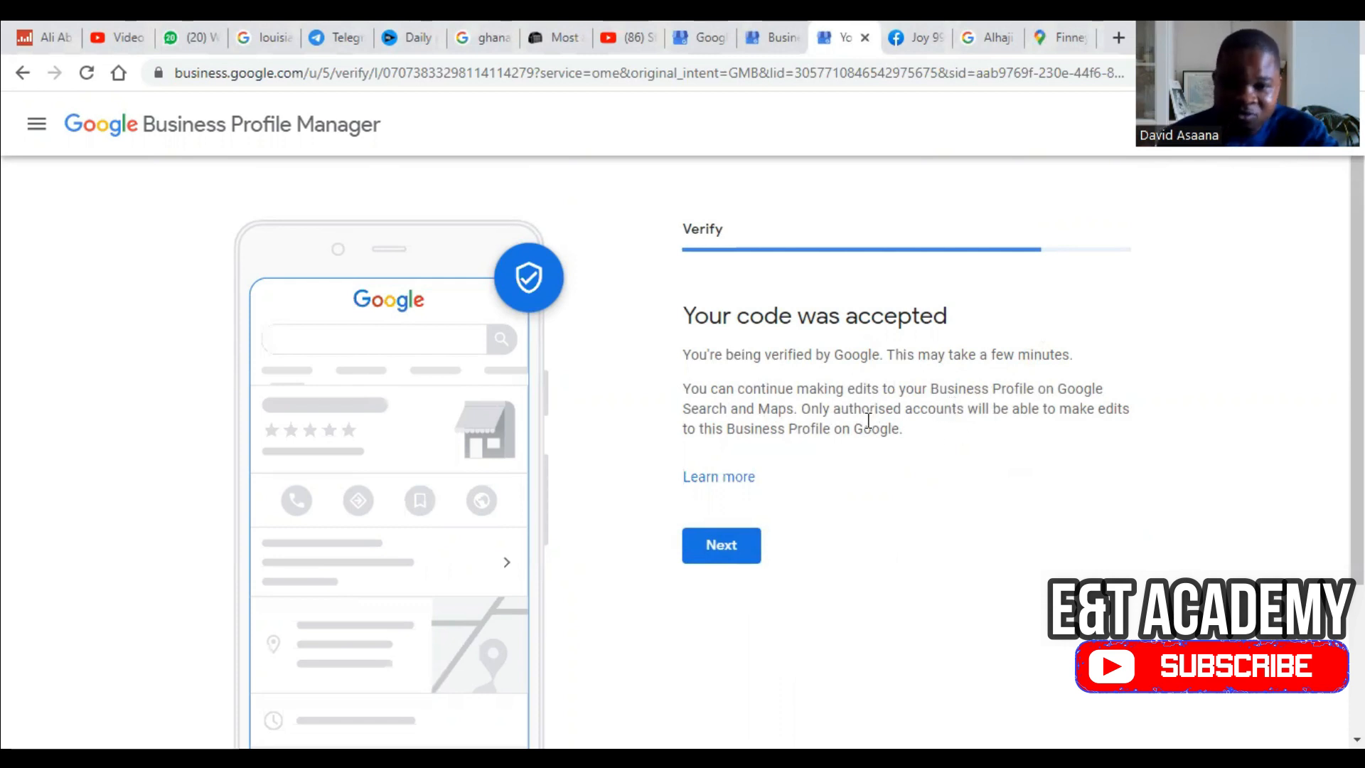
{"action": "left_click", "coordinate": [724, 558]}
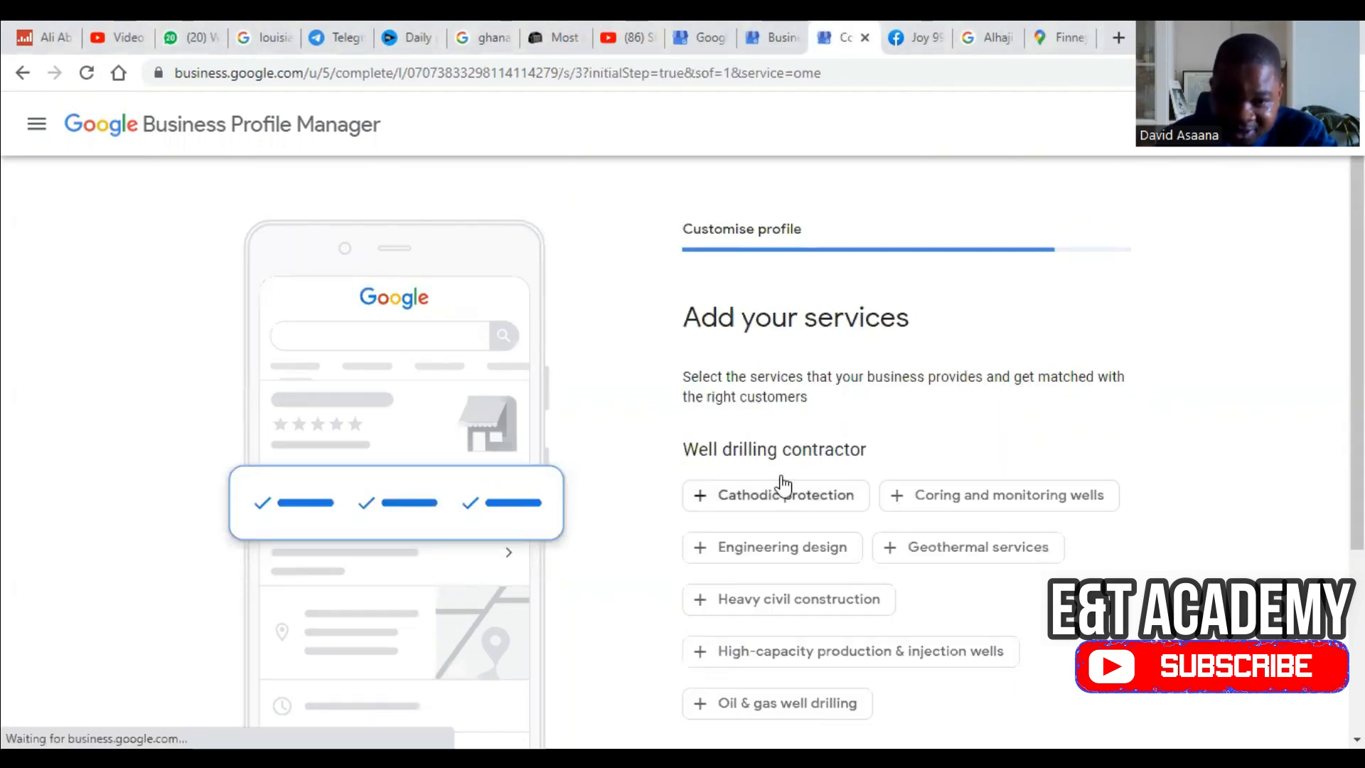
Skip adding services for the well drilling contractor category
{"action": "scroll", "coordinate": [848, 561], "scroll_direction": "down", "scroll_amount": 3}
{"action": "scroll", "coordinate": [799, 649], "scroll_direction": "down", "scroll_amount": 1}
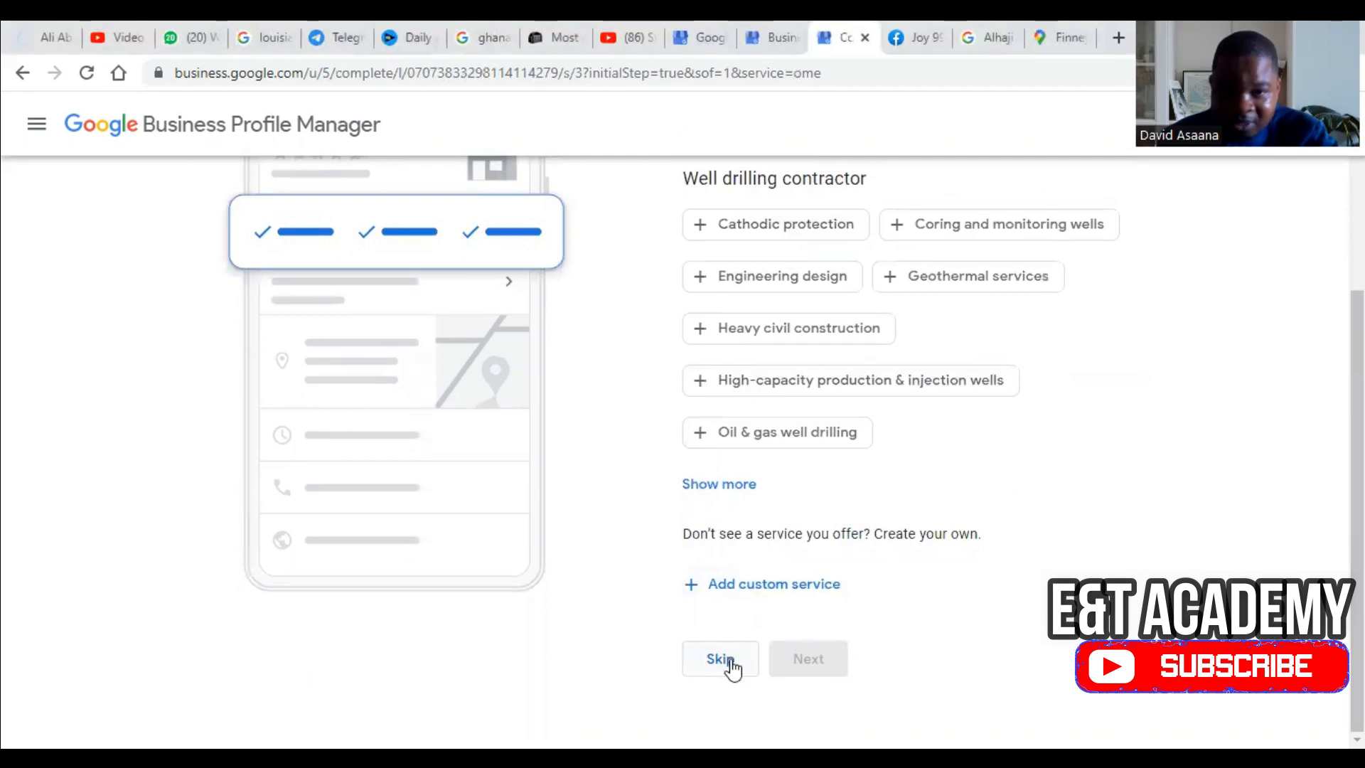
{"action": "left_click", "coordinate": [720, 659]}
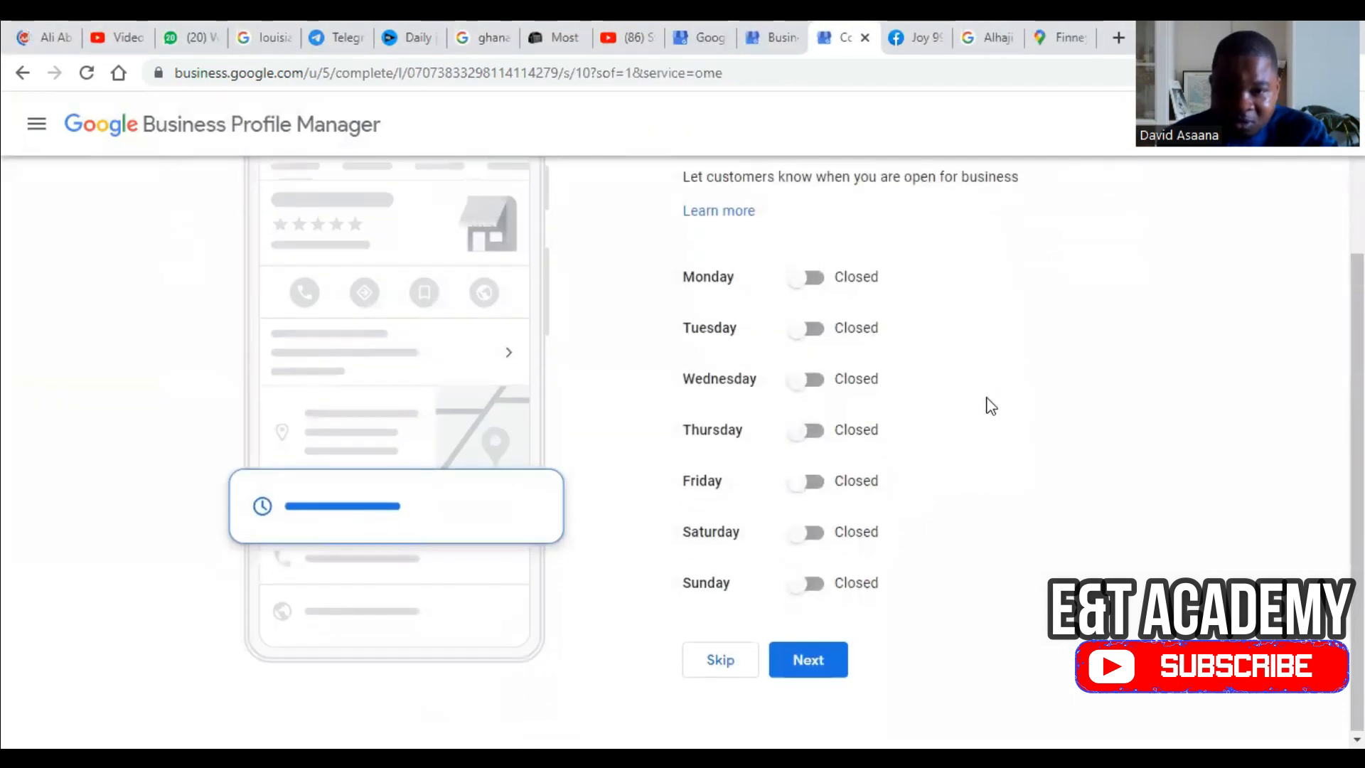
Set Monday's business hours to open 24 hours
{"action": "left_click", "coordinate": [804, 280]}
{"action": "left_click", "coordinate": [753, 311]}
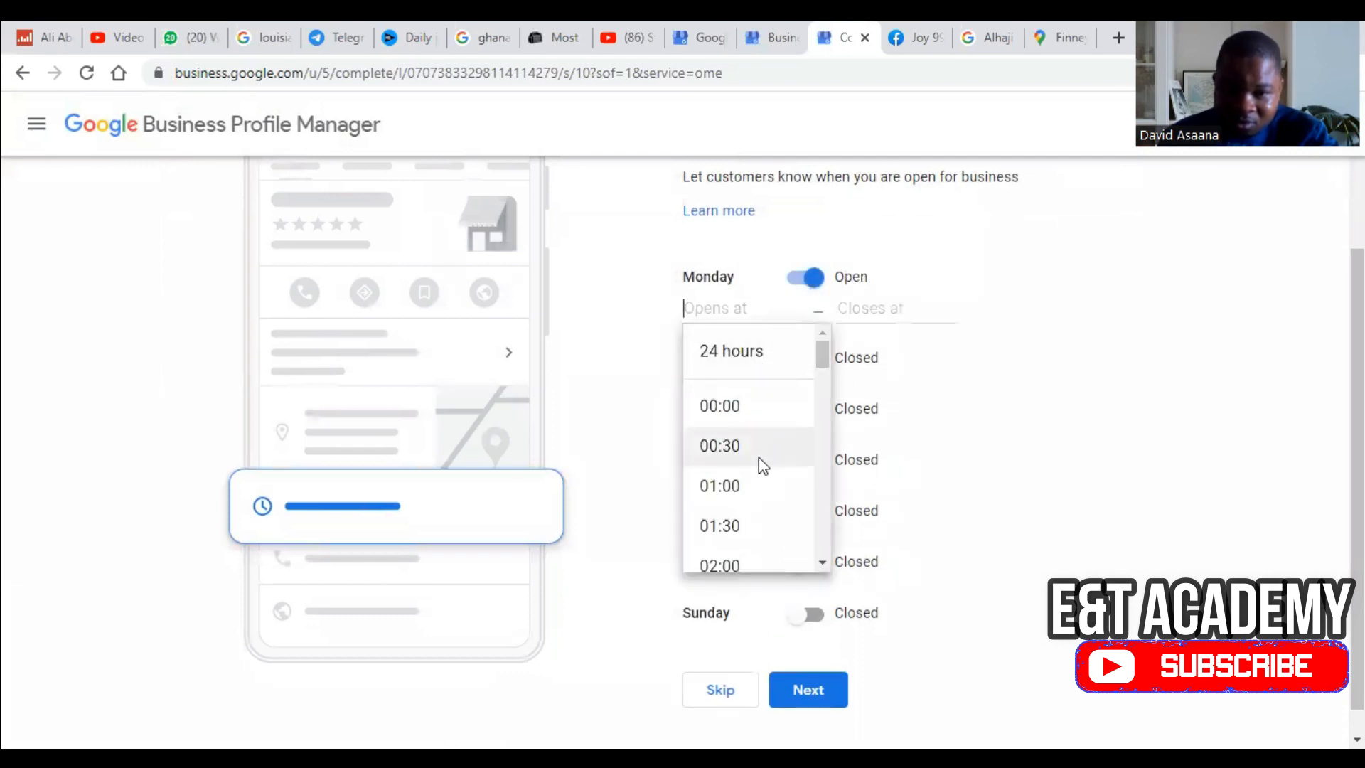
{"action": "scroll", "coordinate": [758, 462], "scroll_direction": "down", "scroll_amount": 15}
{"action": "scroll", "coordinate": [755, 469], "scroll_direction": "down", "scroll_amount": 6}
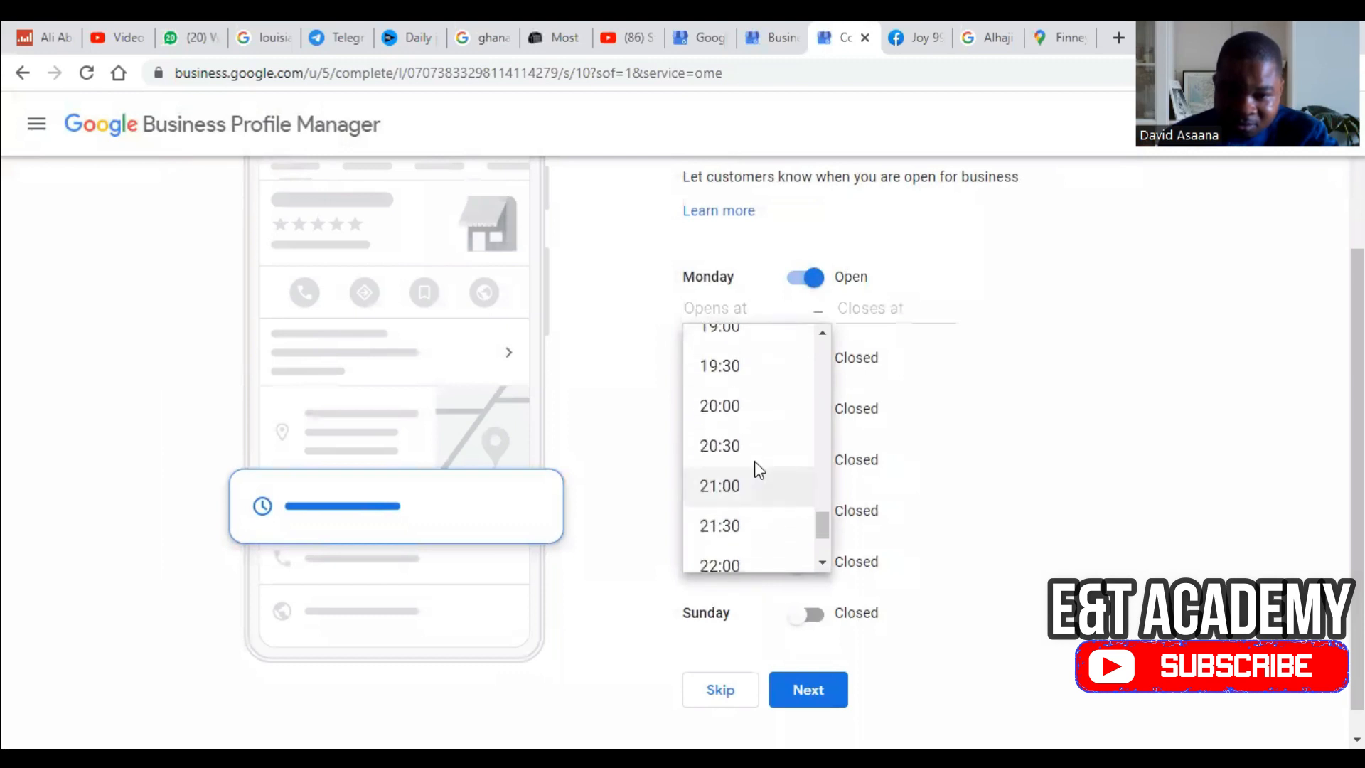
{"action": "scroll", "coordinate": [758, 455], "scroll_direction": "up", "scroll_amount": 10}
{"action": "scroll", "coordinate": [774, 352], "scroll_direction": "up", "scroll_amount": 10}
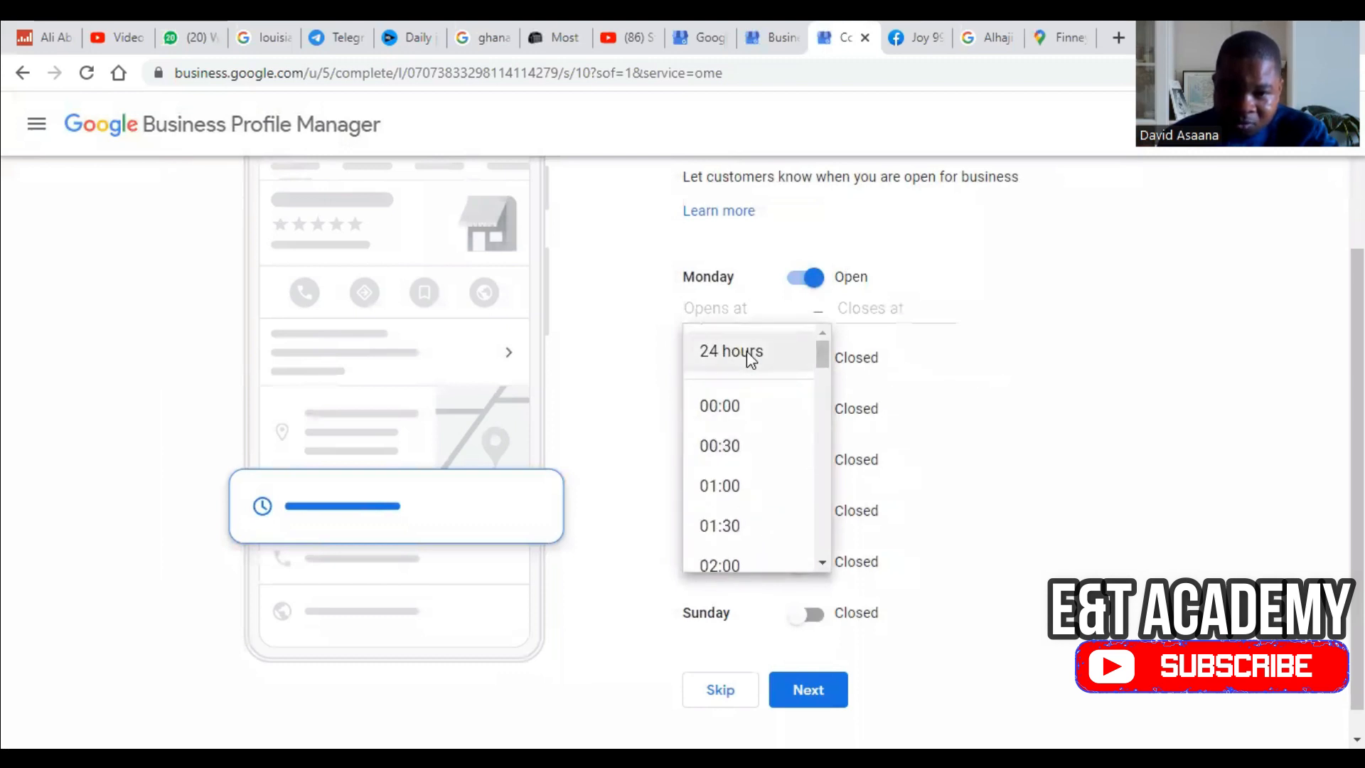
{"action": "left_click", "coordinate": [747, 351]}
Mark Tuesday, Wednesday, Thursday, Friday and Saturday as open in the business's opening hours
{"action": "left_click", "coordinate": [801, 329]}
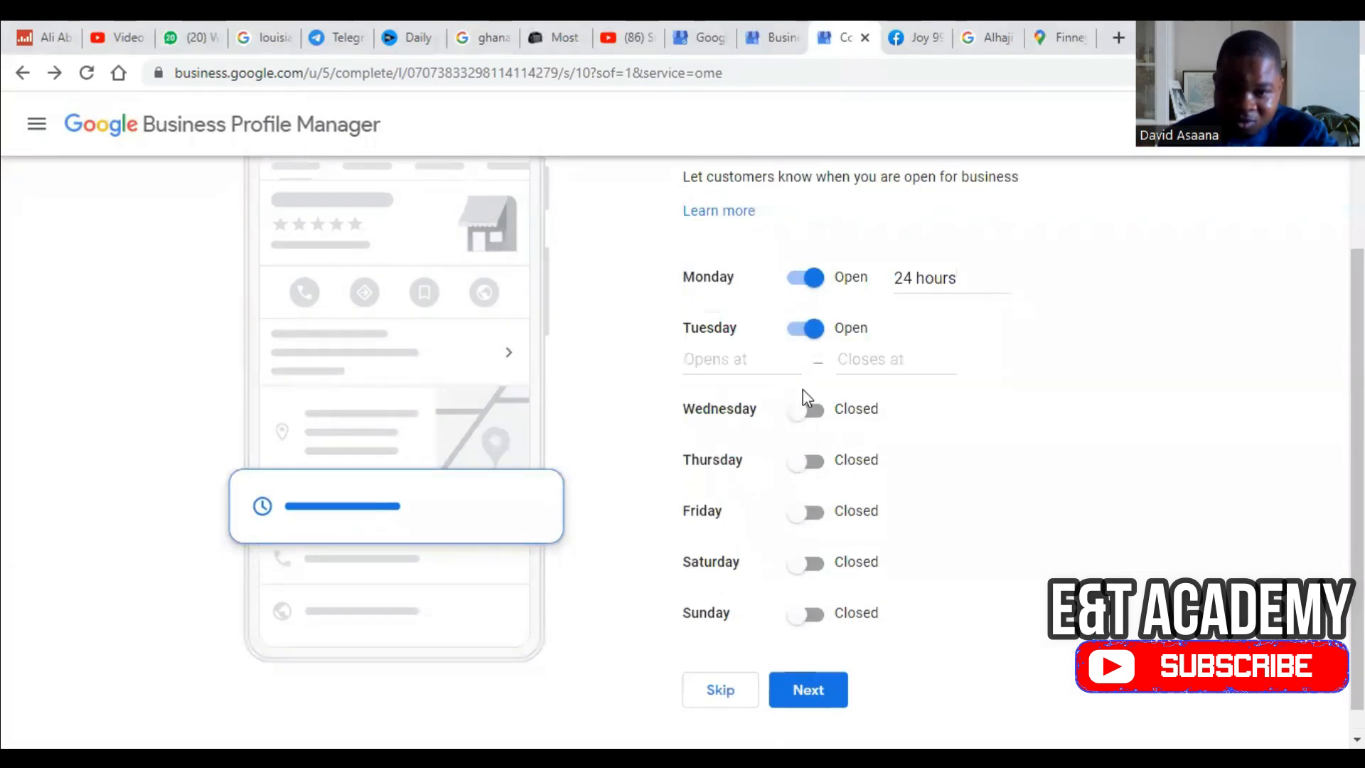
{"action": "left_click", "coordinate": [807, 410]}
{"action": "left_click", "coordinate": [806, 499]}
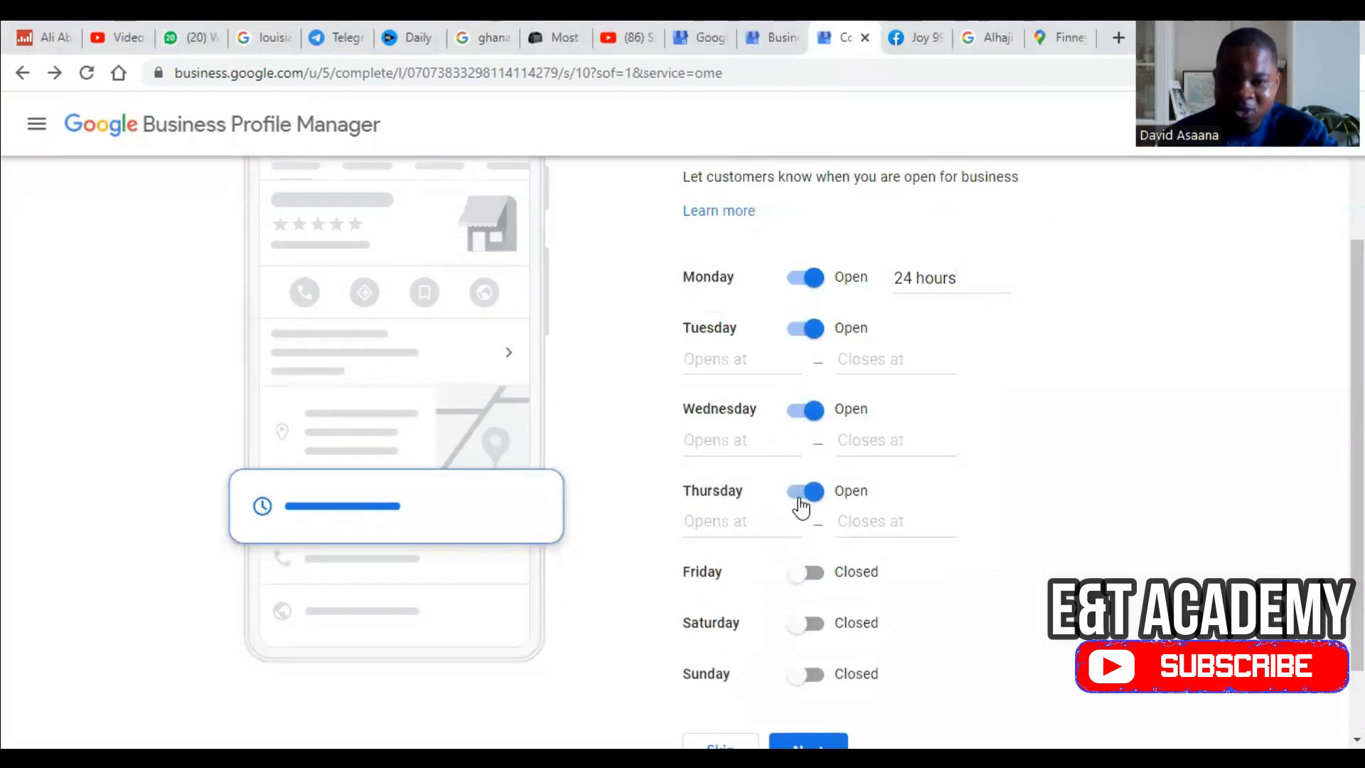
{"action": "left_click", "coordinate": [804, 577]}
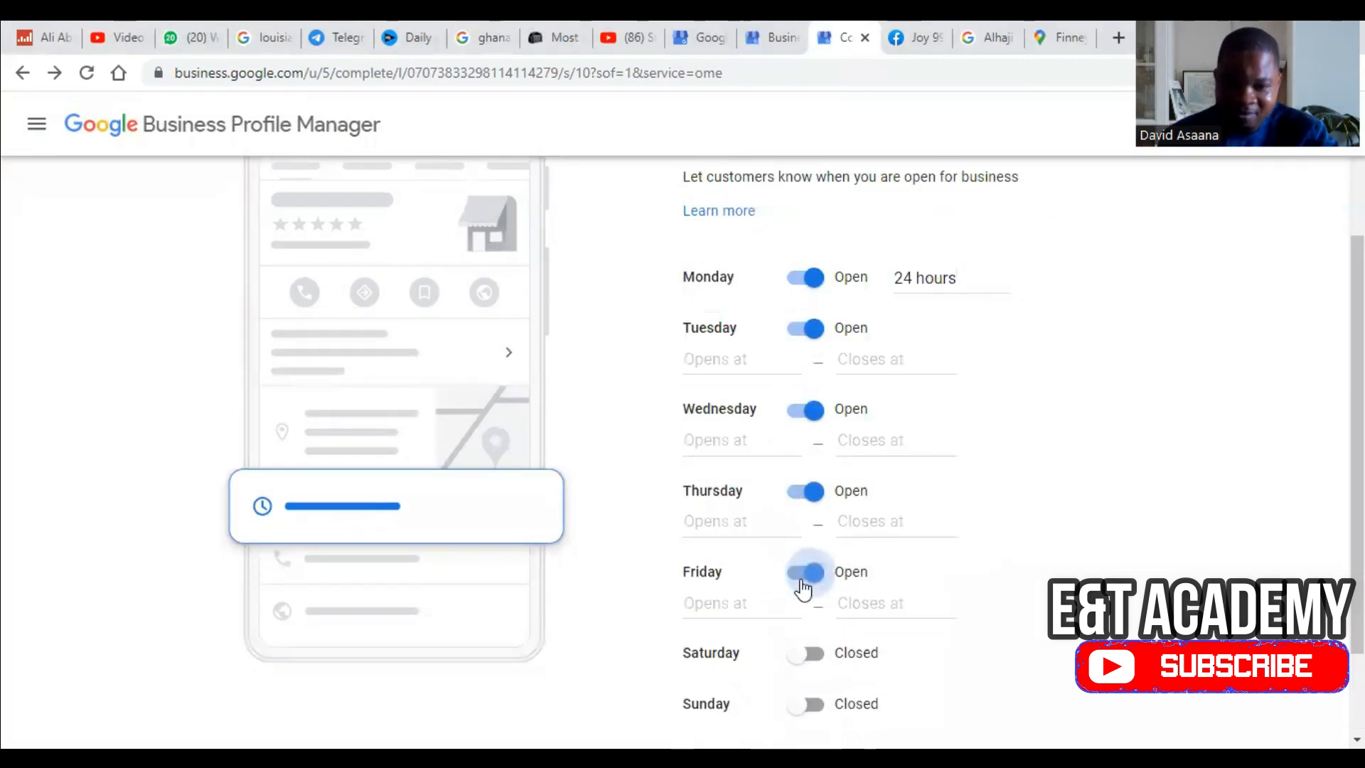
{"action": "left_click", "coordinate": [806, 654]}
{"action": "scroll", "coordinate": [935, 580], "scroll_direction": "down", "scroll_amount": 2}
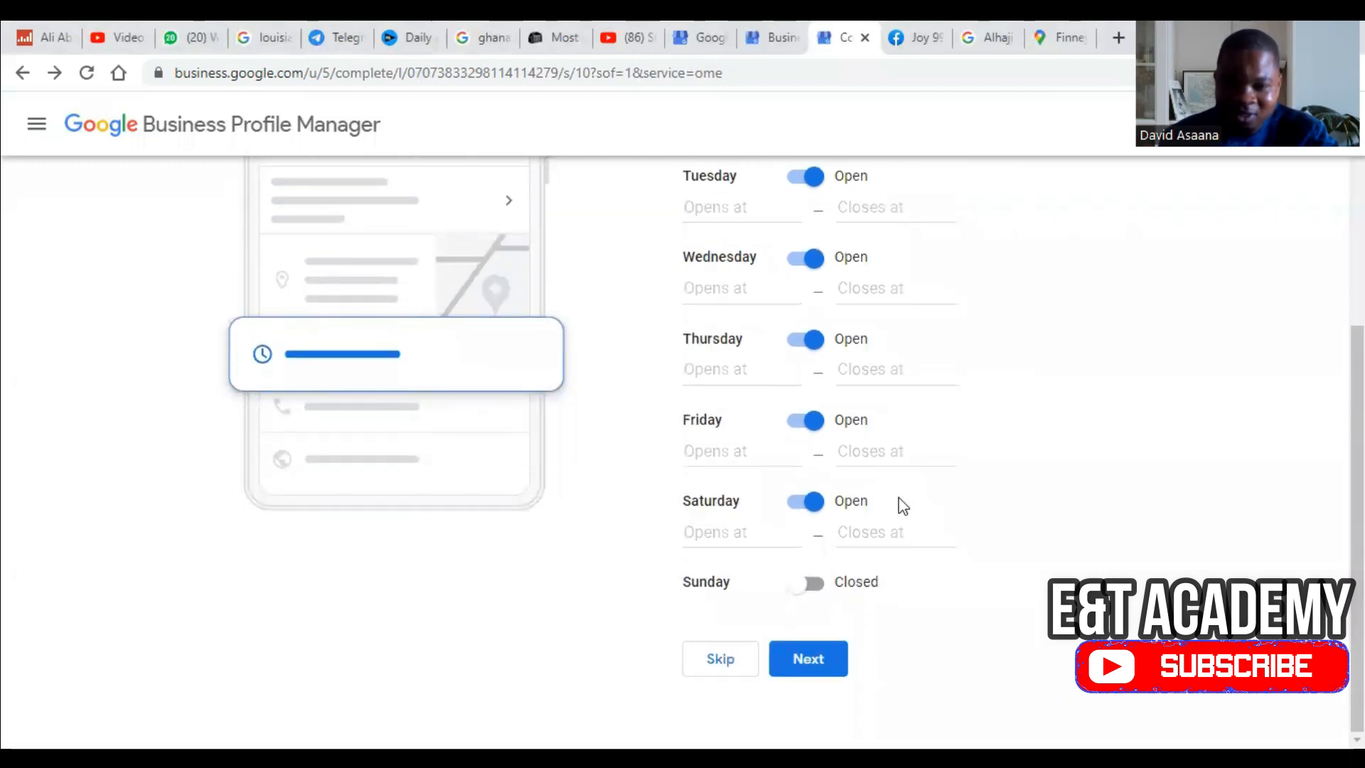
{"action": "scroll", "coordinate": [909, 576], "scroll_direction": "up", "scroll_amount": 3}
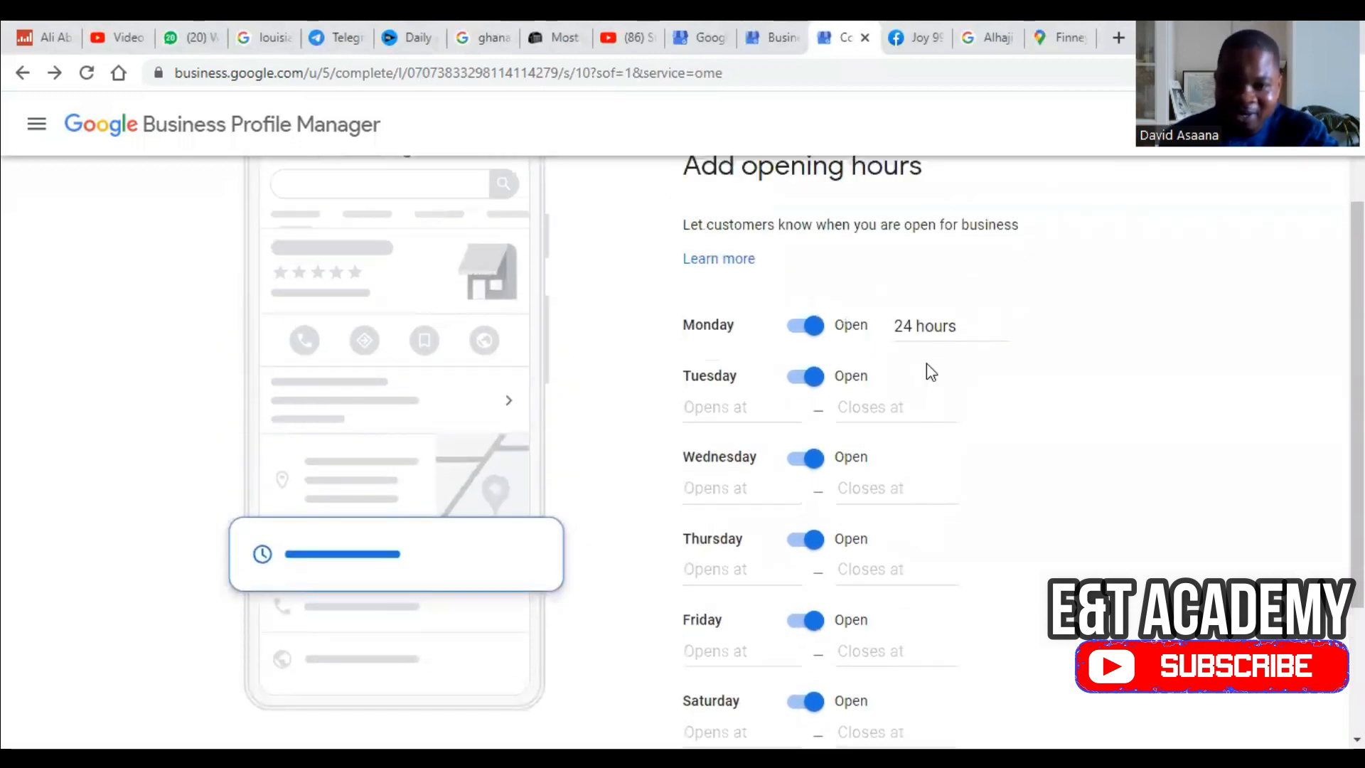
{"action": "scroll", "coordinate": [965, 334], "scroll_direction": "down", "scroll_amount": 3}
{"action": "scroll", "coordinate": [953, 270], "scroll_direction": "up", "scroll_amount": 3}
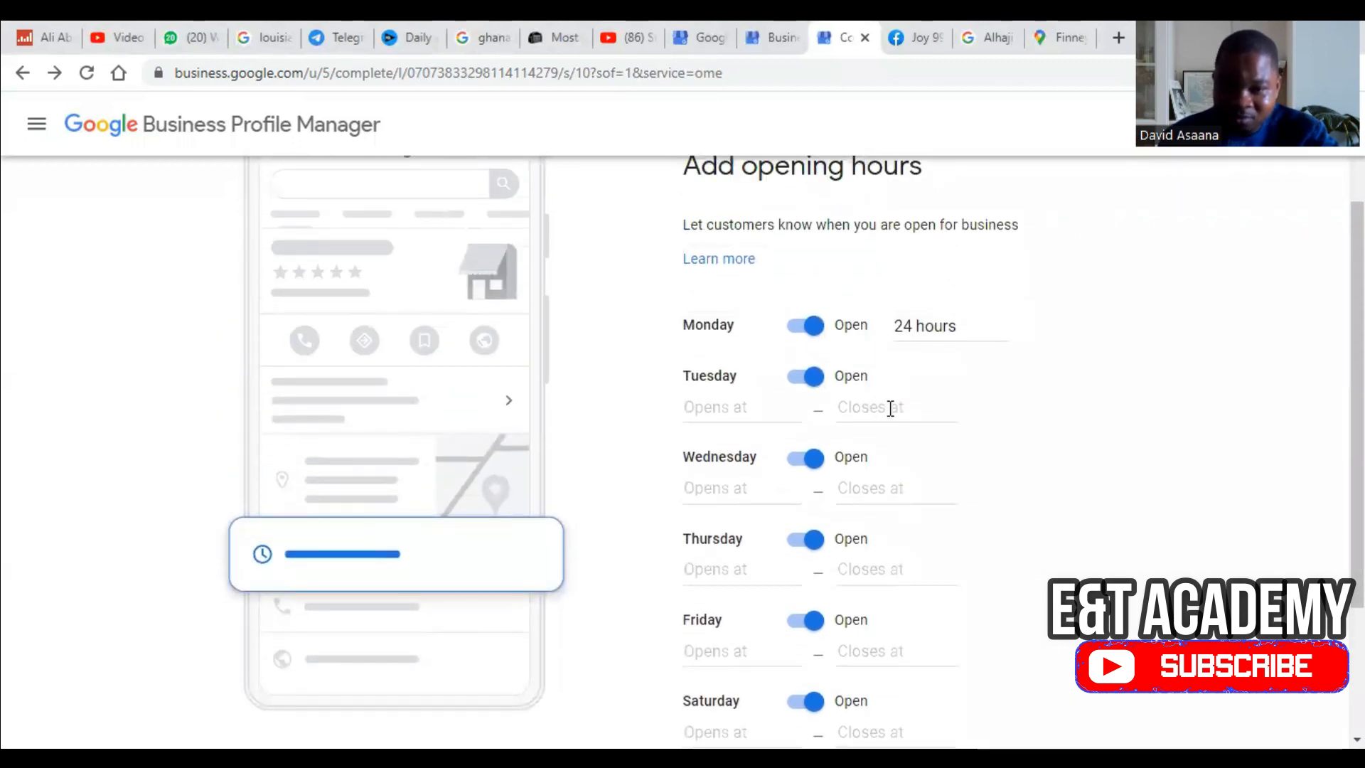
Set the opening hours for Tuesday through Saturday to 24 hours and continue to the messaging setup
{"action": "left_click", "coordinate": [892, 406]}
{"action": "left_click", "coordinate": [888, 450]}
{"action": "left_click", "coordinate": [889, 463]}
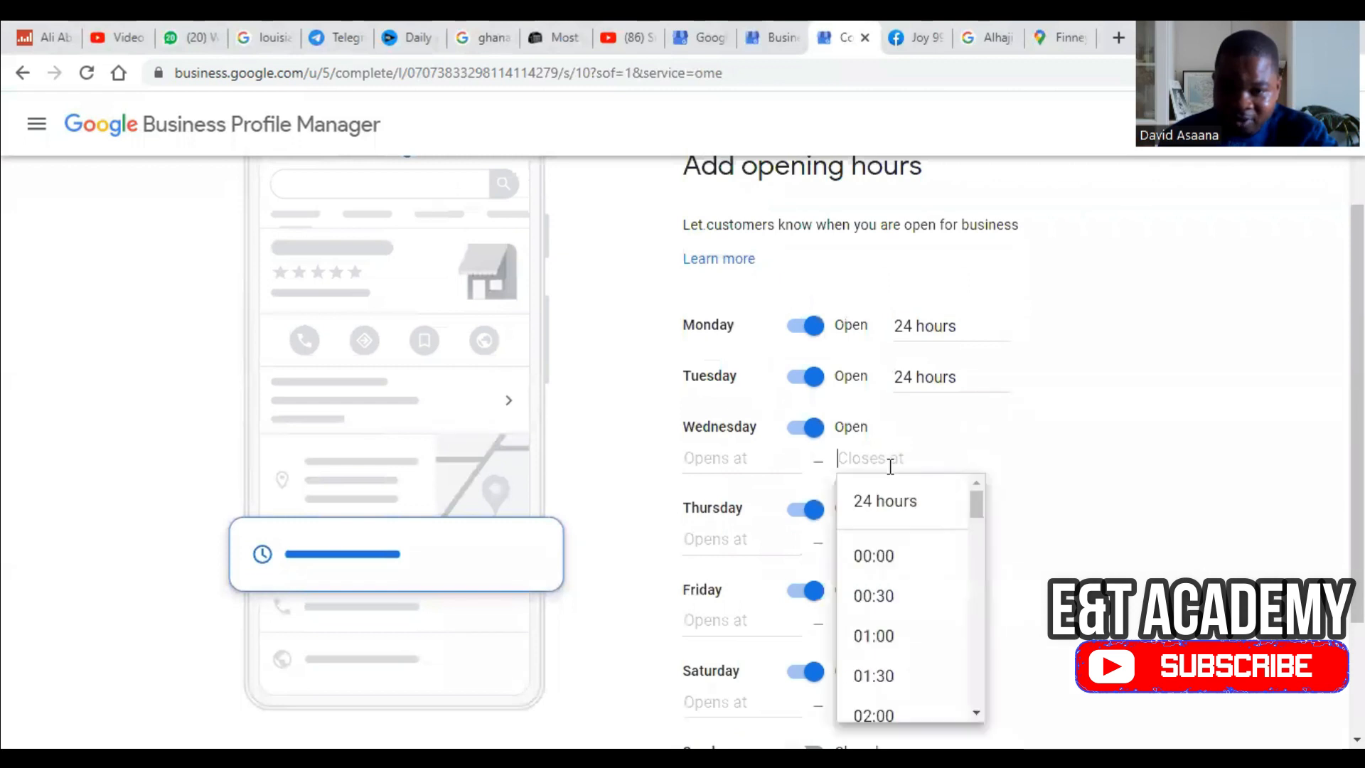
{"action": "left_click", "coordinate": [885, 502]}
{"action": "scroll", "coordinate": [882, 381], "scroll_direction": "down", "scroll_amount": 2}
{"action": "left_click", "coordinate": [883, 376]}
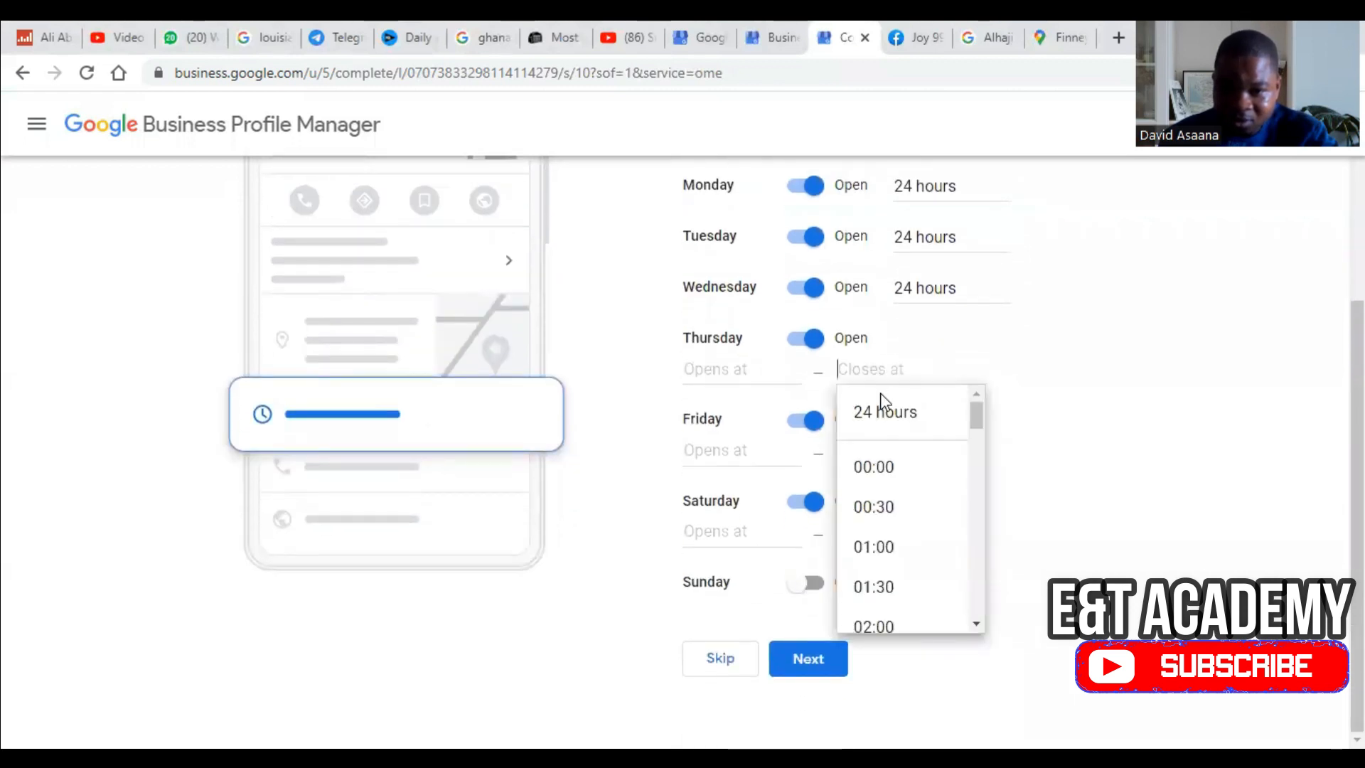
{"action": "left_click", "coordinate": [882, 411]}
{"action": "left_click", "coordinate": [882, 452]}
{"action": "left_click", "coordinate": [882, 494]}
{"action": "left_click", "coordinate": [880, 559]}
{"action": "left_click", "coordinate": [895, 603]}
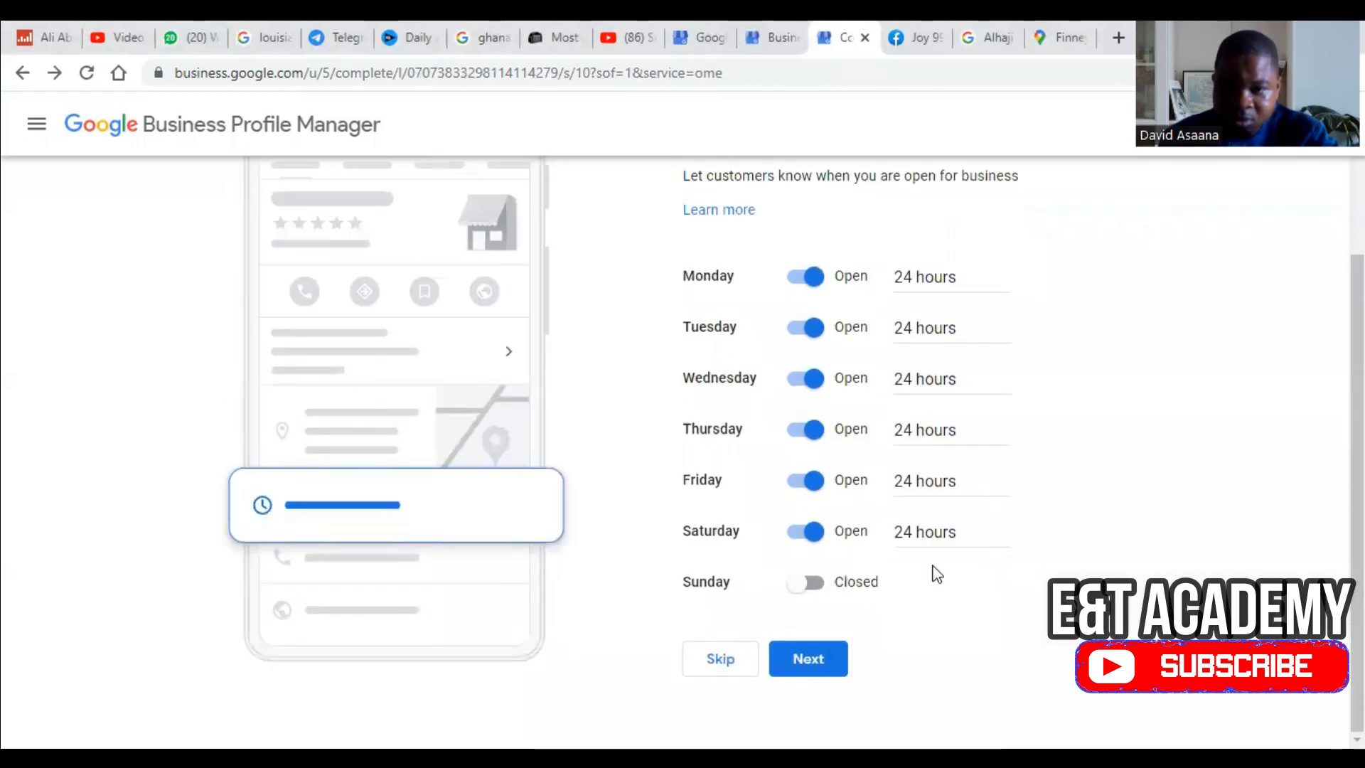
{"action": "scroll", "coordinate": [837, 257], "scroll_direction": "up", "scroll_amount": 2}
{"action": "scroll", "coordinate": [834, 436], "scroll_direction": "down", "scroll_amount": 2}
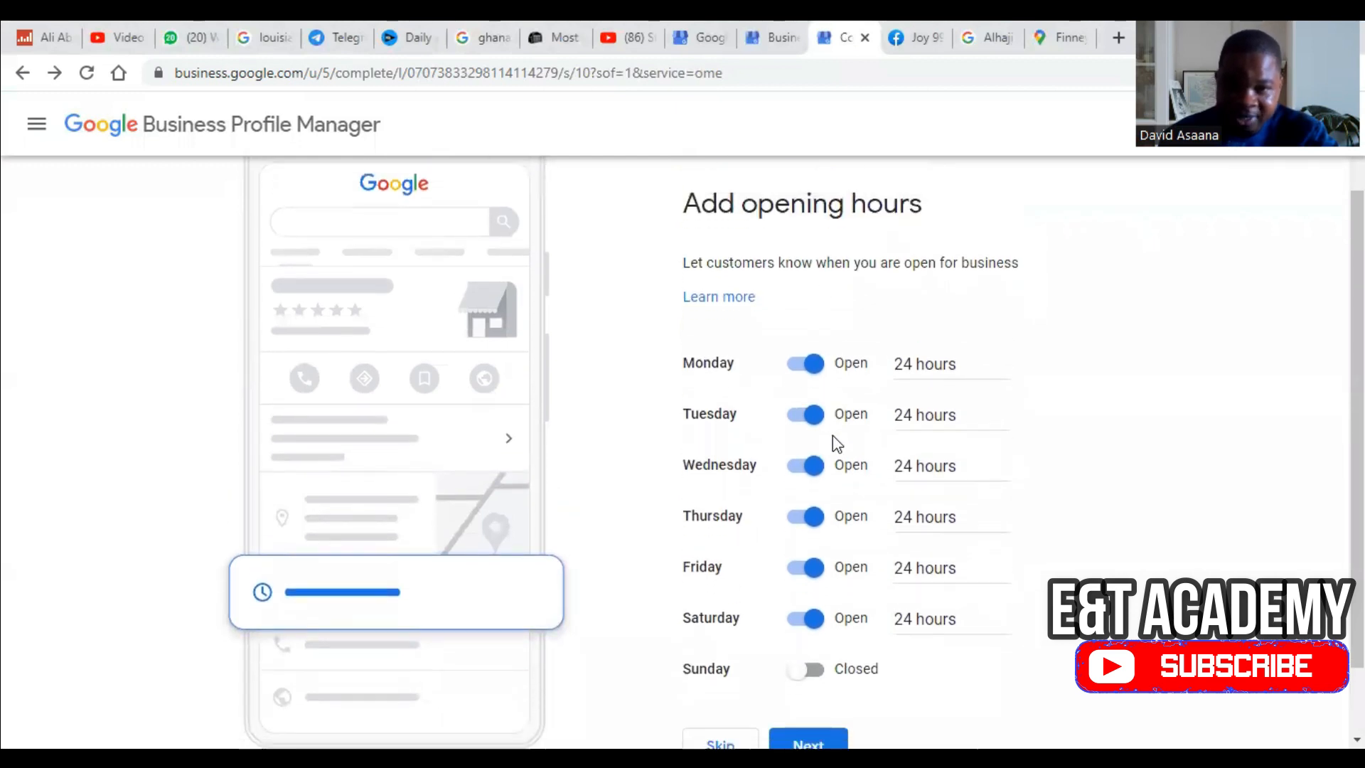
{"action": "left_click", "coordinate": [809, 659]}
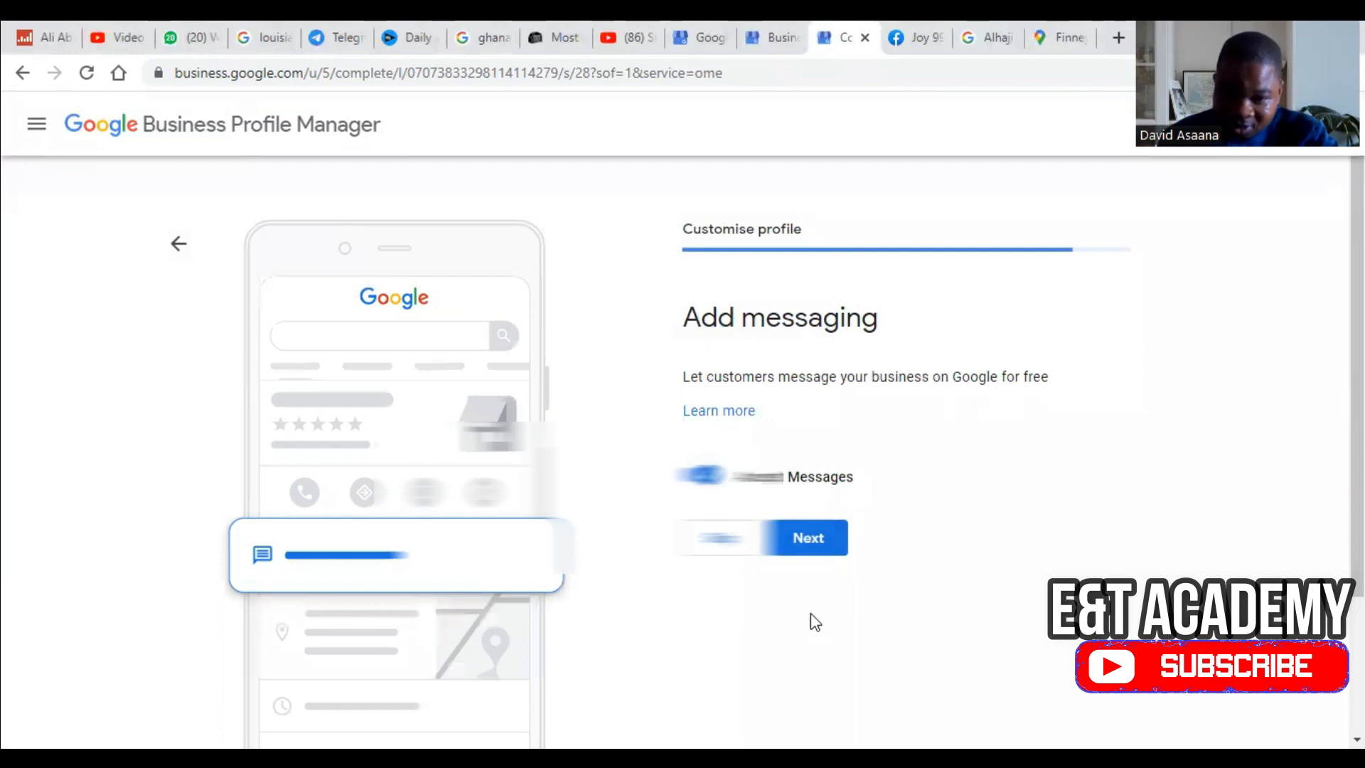
Continue with customer messages enabled and submit a business description covering borehole drilling and borehole rehabilitation services
{"action": "left_click", "coordinate": [811, 543]}
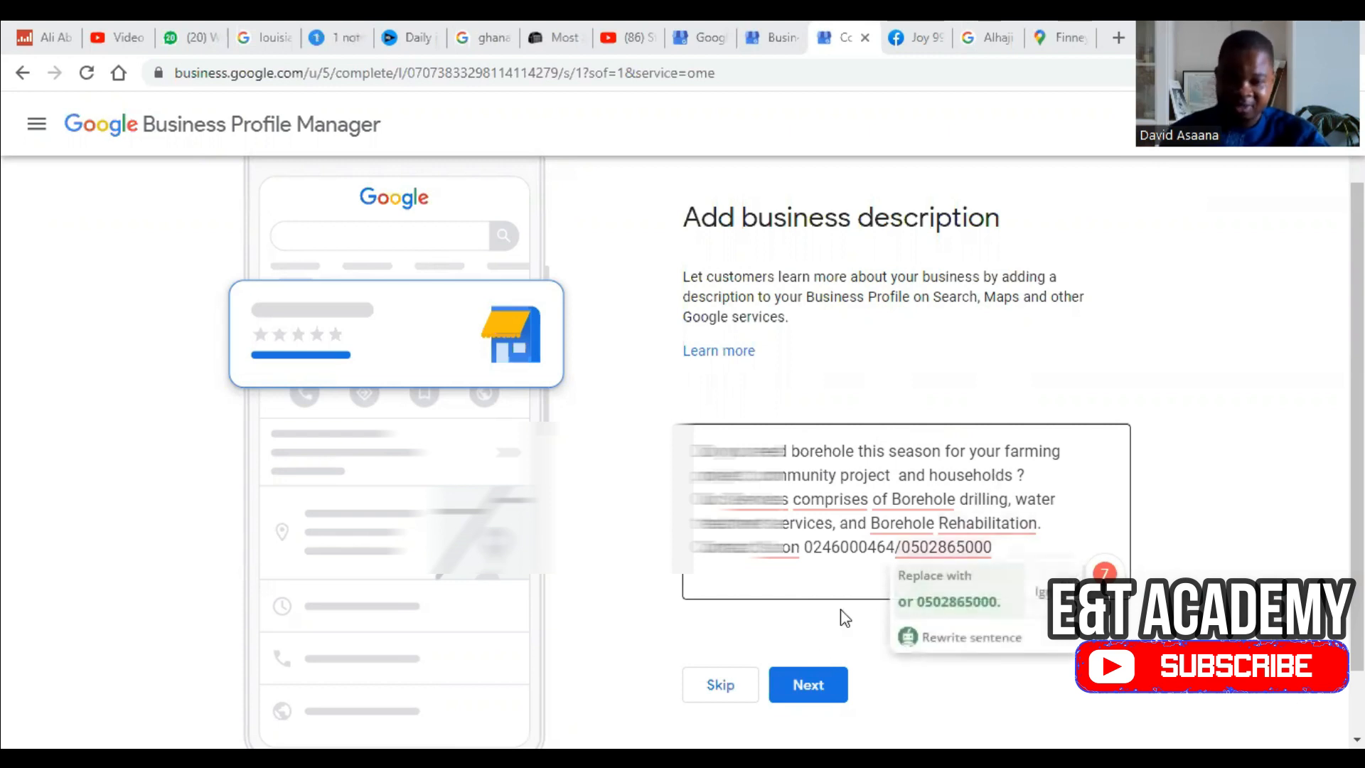
{"action": "left_click", "coordinate": [823, 687]}
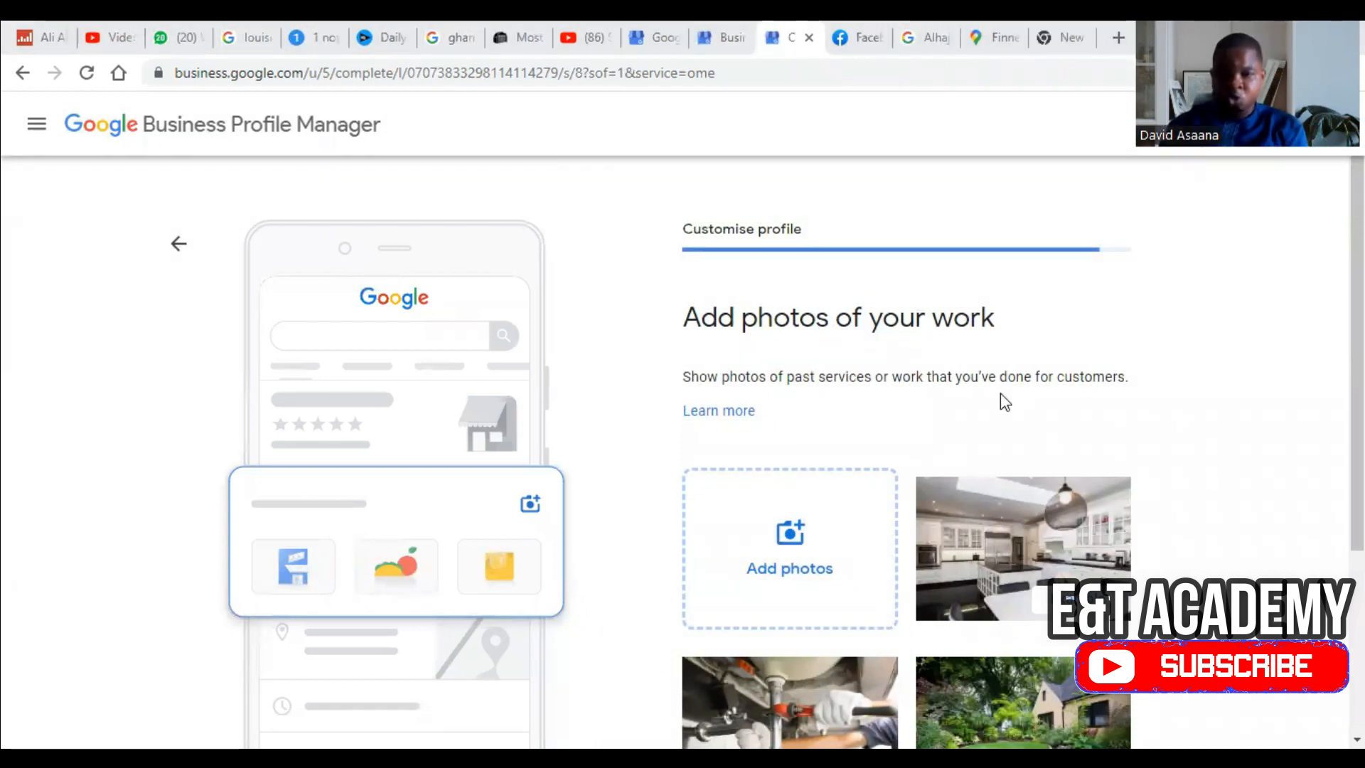
Add work photos of the drilling truck, the hand pump installation and the gushing borehole, and submit them
{"action": "left_click", "coordinate": [823, 548]}
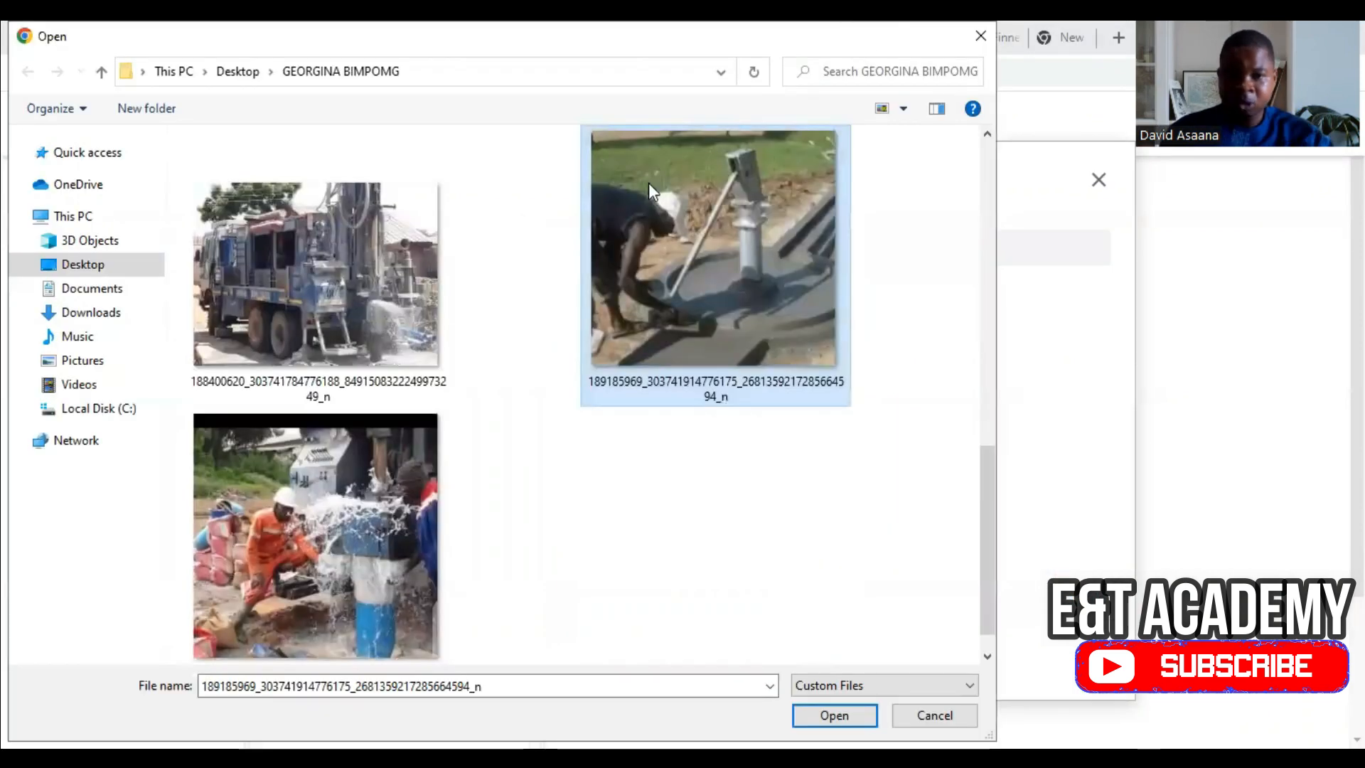
{"action": "left_click", "coordinate": [316, 521]}
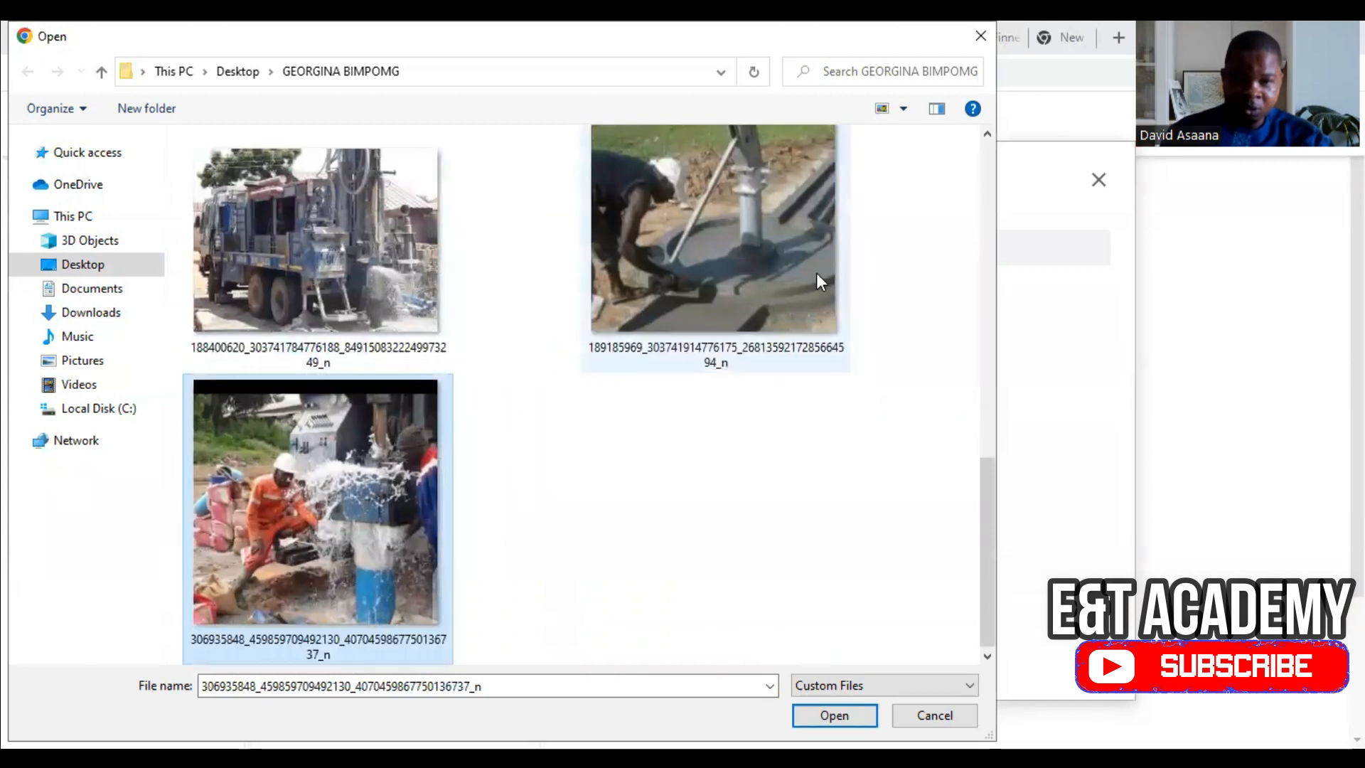
{"action": "left_click", "coordinate": [790, 329], "text": "ctrl"}
{"action": "left_click", "coordinate": [834, 715]}
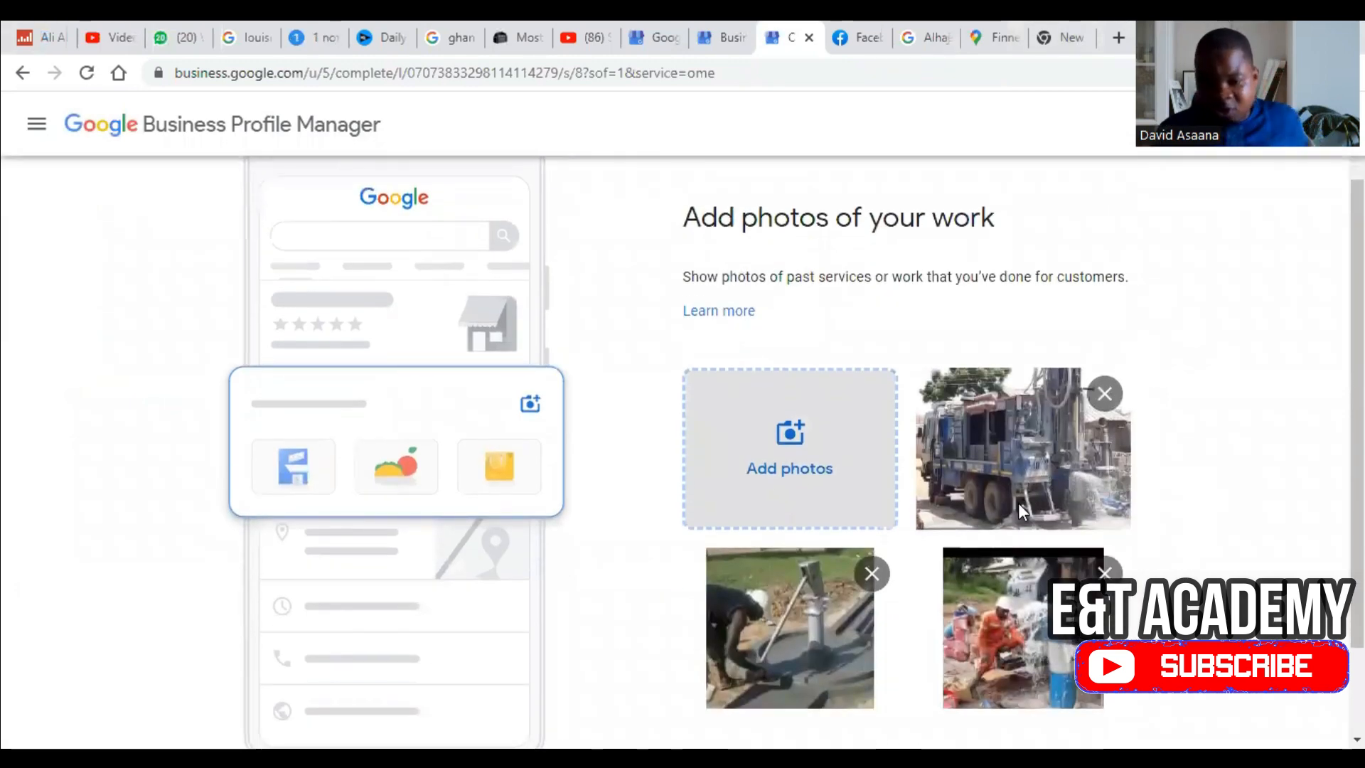
{"action": "scroll", "coordinate": [1018, 502], "scroll_direction": "down", "scroll_amount": 2}
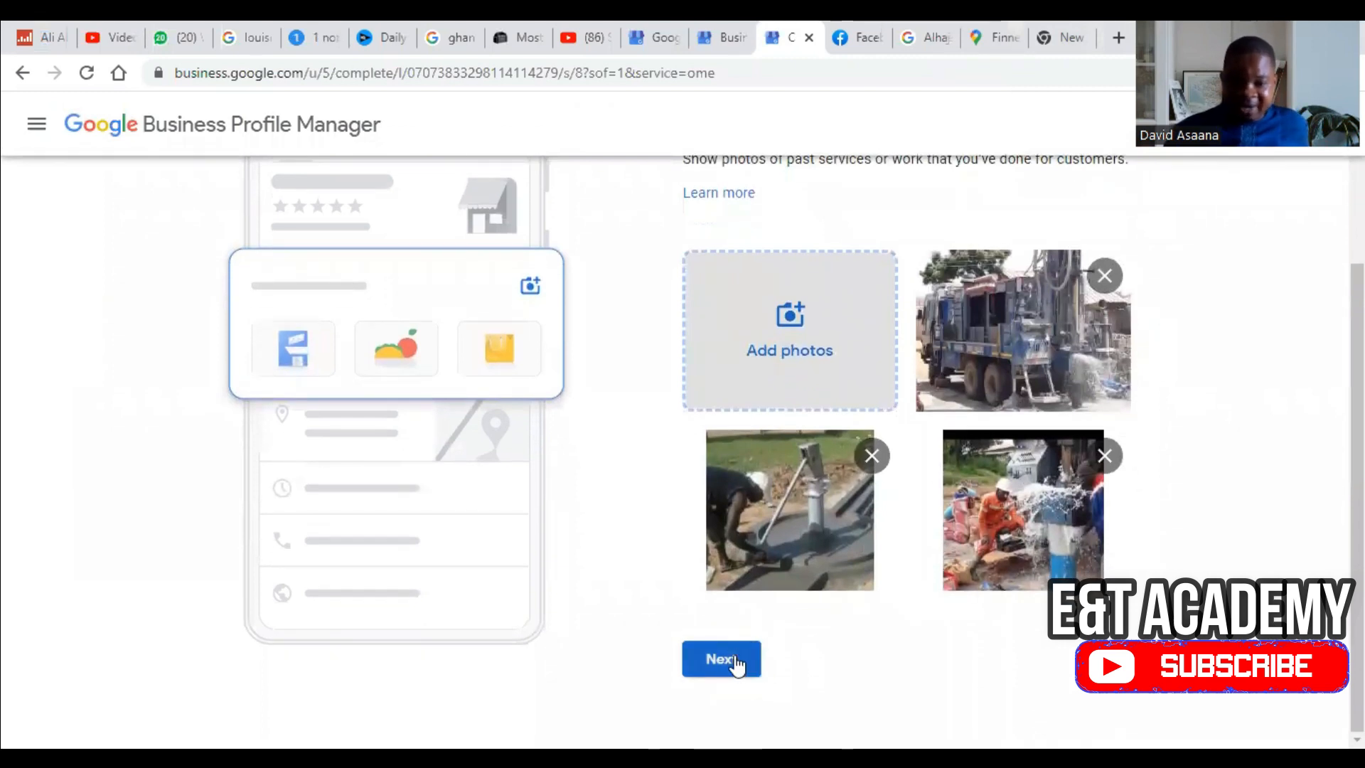
{"action": "left_click", "coordinate": [736, 660]}
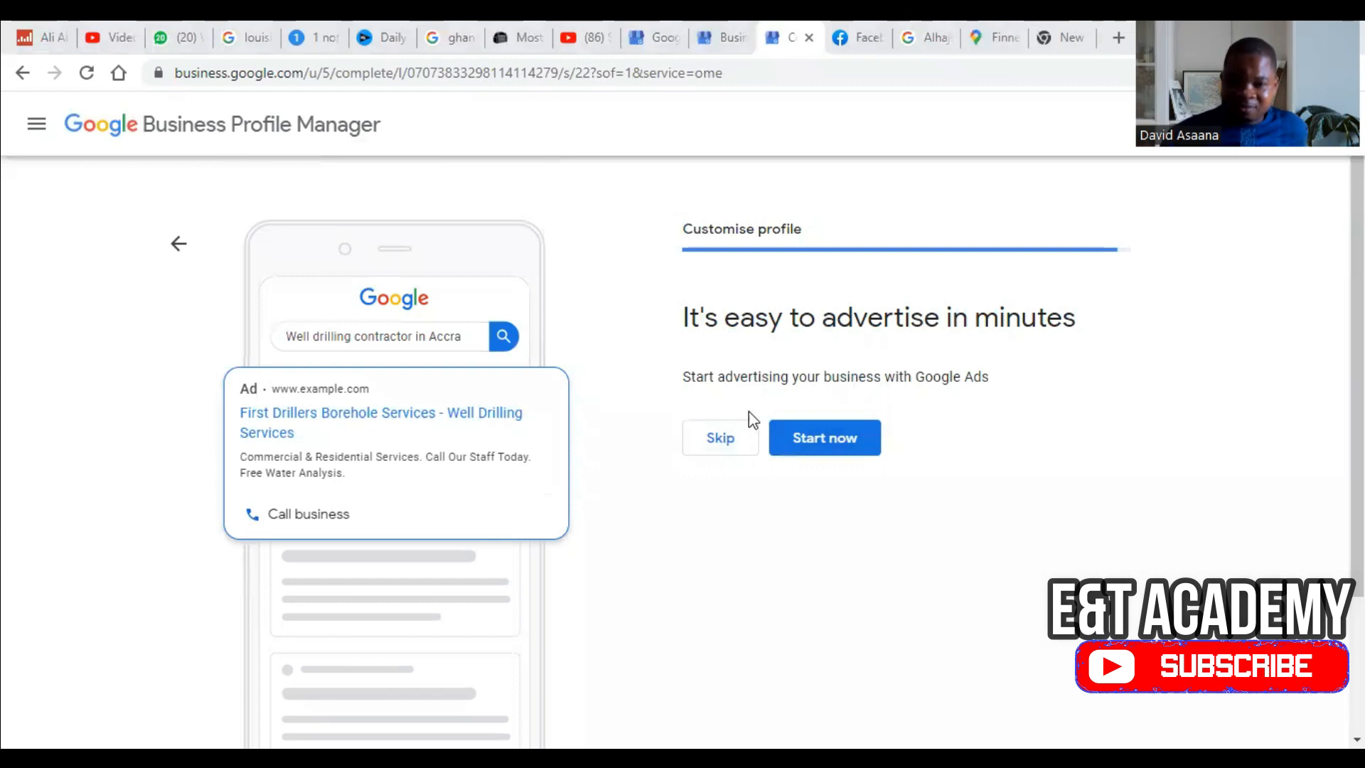
Skip advertising with Google Ads and finish the profile customisation
{"action": "left_click", "coordinate": [730, 449]}
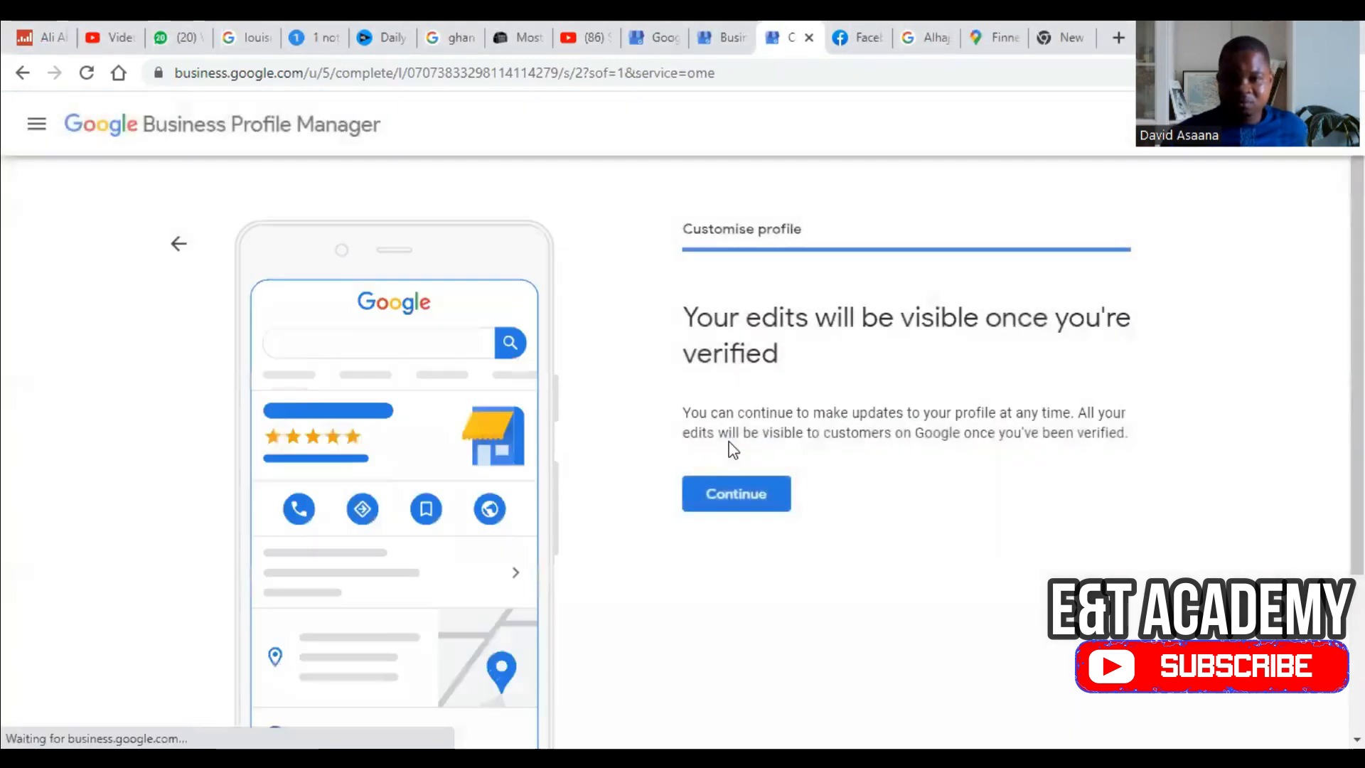
{"action": "left_click", "coordinate": [767, 504]}
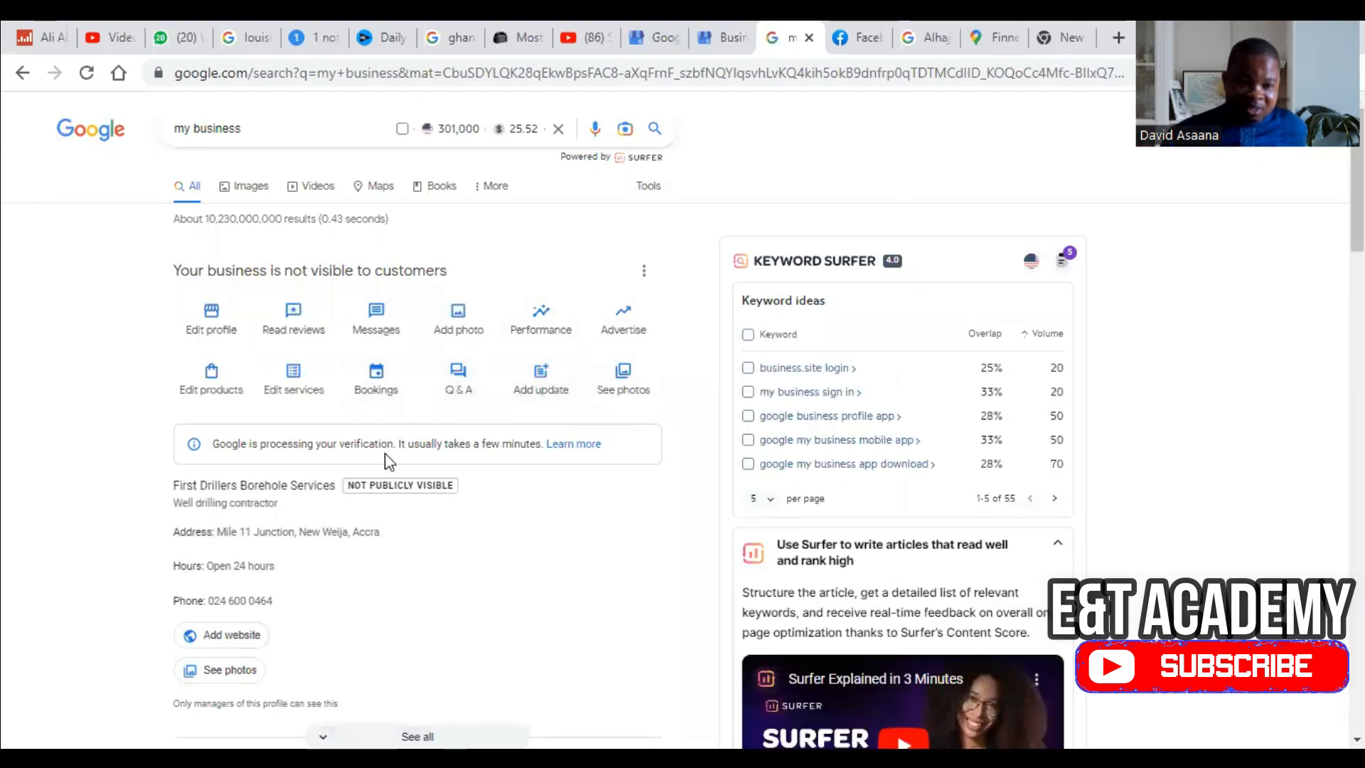
Look over the First Drillers Borehole Services profile summary and open its business information for editing
{"action": "scroll", "coordinate": [391, 455], "scroll_direction": "down", "scroll_amount": 3}
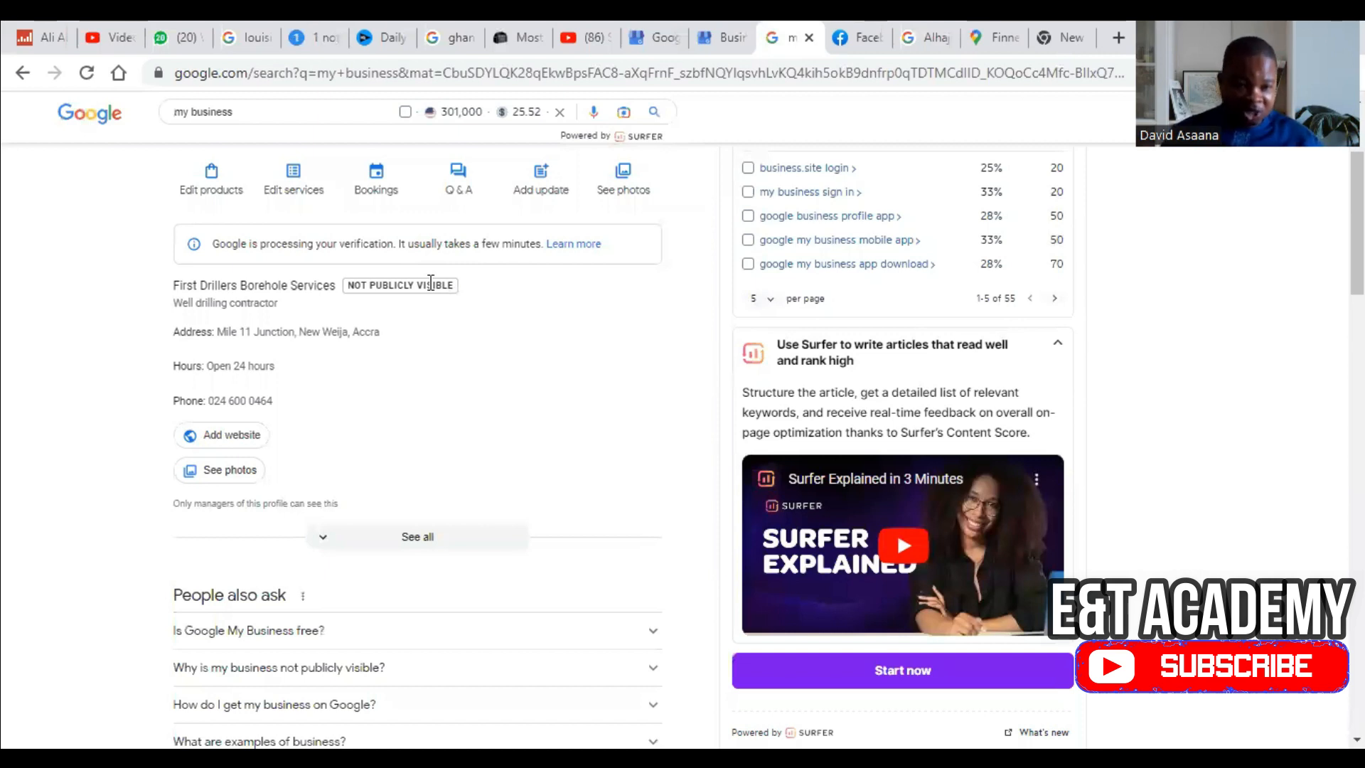
{"action": "scroll", "coordinate": [431, 282], "scroll_direction": "up", "scroll_amount": 3}
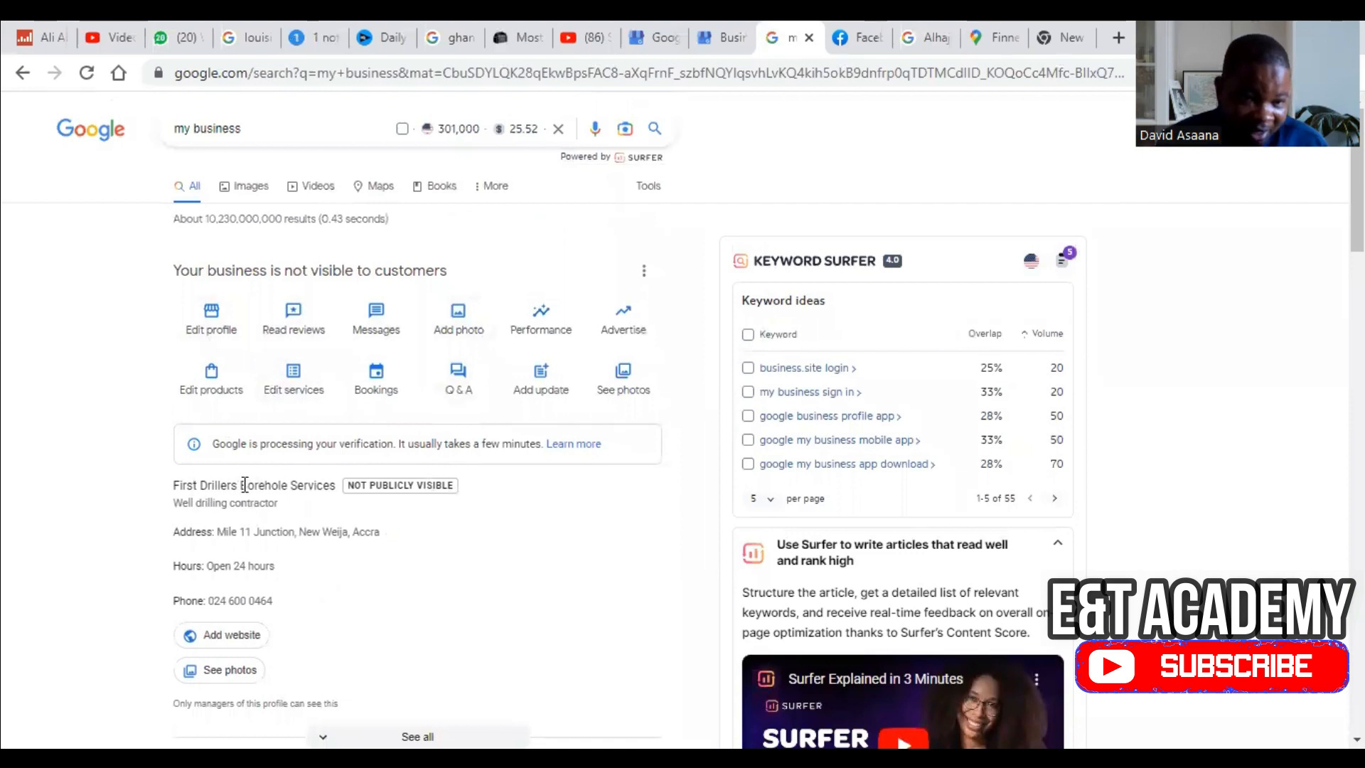
{"action": "right_click", "coordinate": [222, 333]}
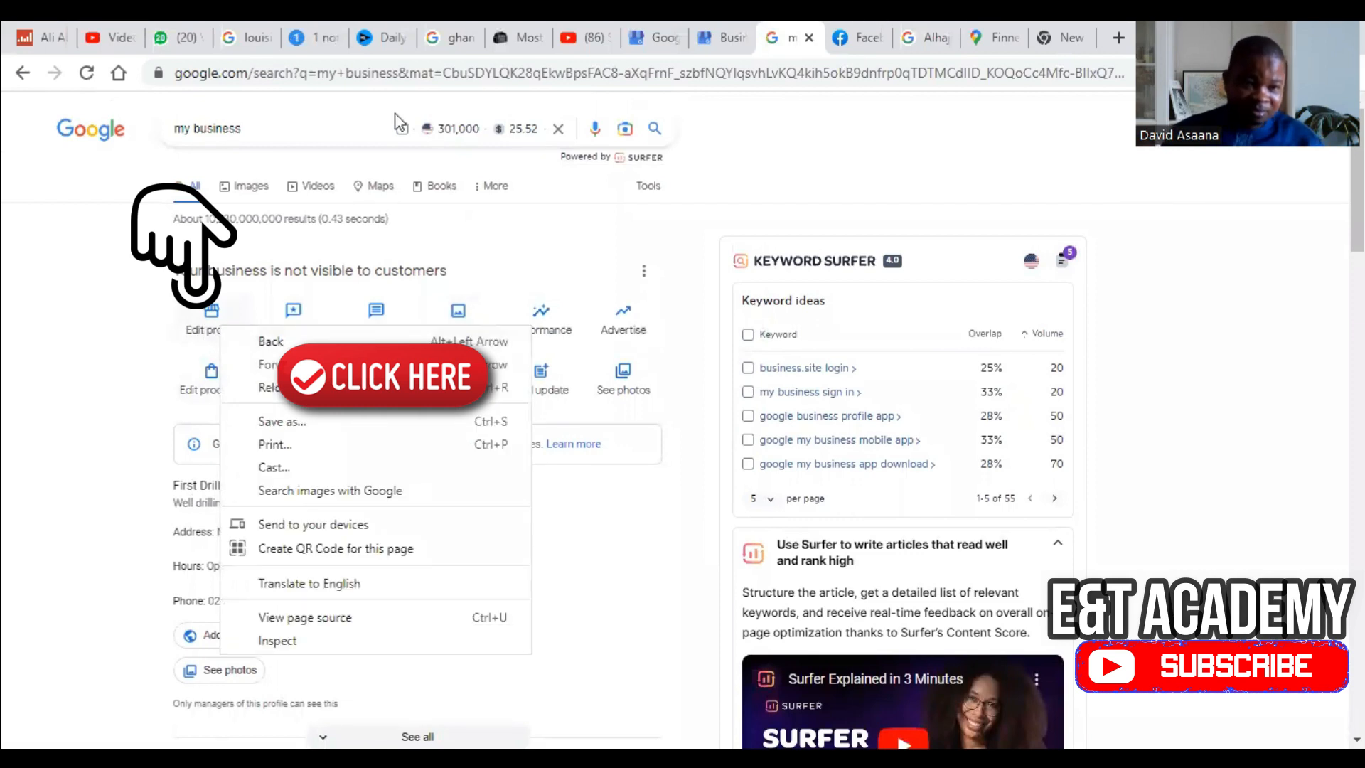
{"action": "left_click", "coordinate": [883, 145]}
{"action": "left_click", "coordinate": [233, 332]}
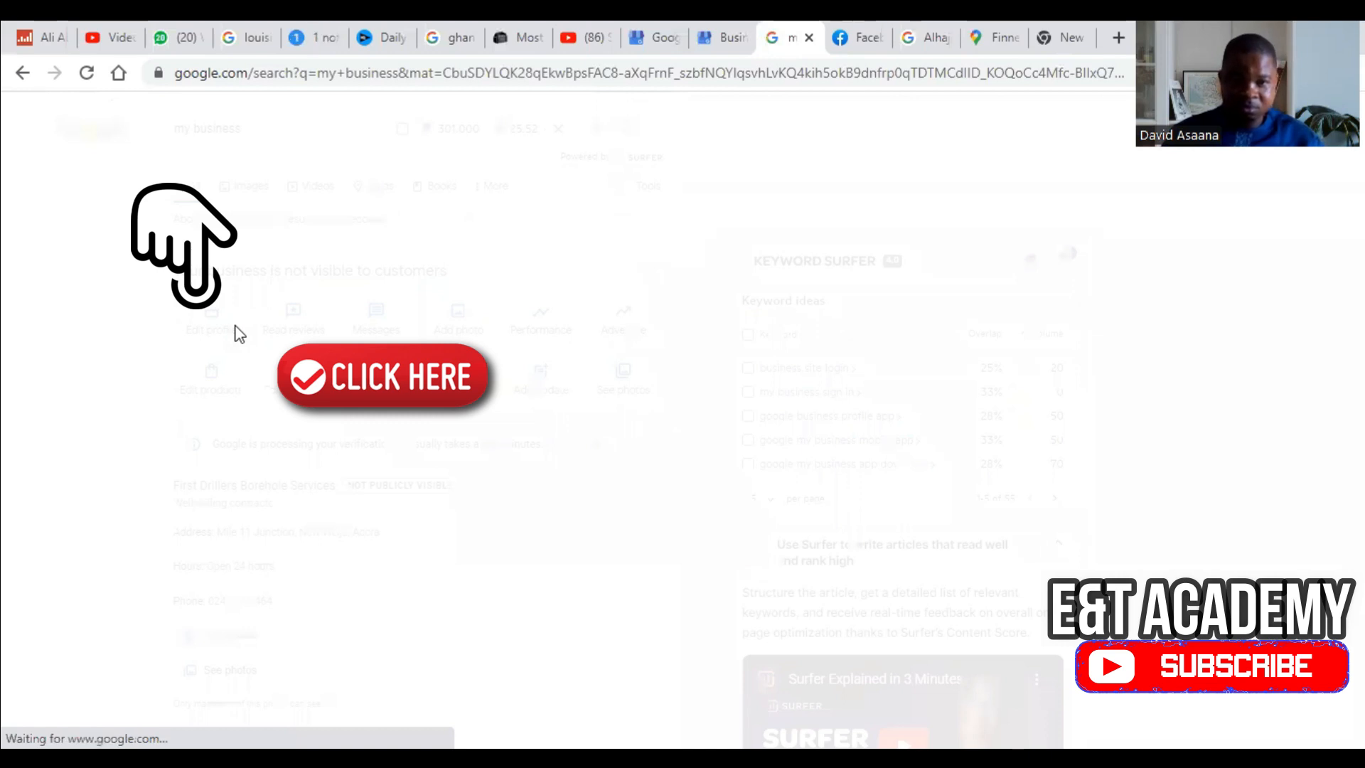
Examine the About, Contact, Location, Hours and More sections of the business information
{"action": "scroll", "coordinate": [881, 295], "scroll_direction": "down", "scroll_amount": 5}
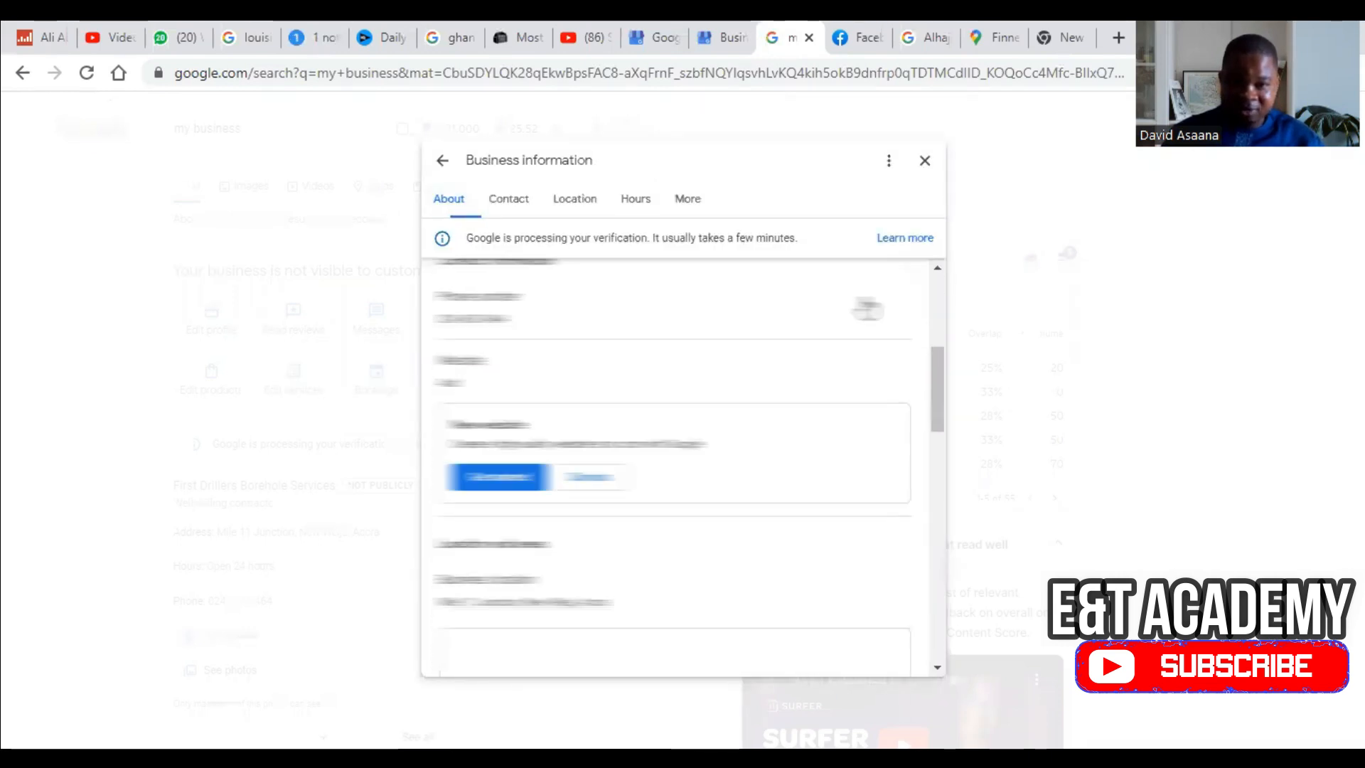
{"action": "scroll", "coordinate": [785, 329], "scroll_direction": "down", "scroll_amount": 3}
{"action": "scroll", "coordinate": [782, 366], "scroll_direction": "up", "scroll_amount": 5}
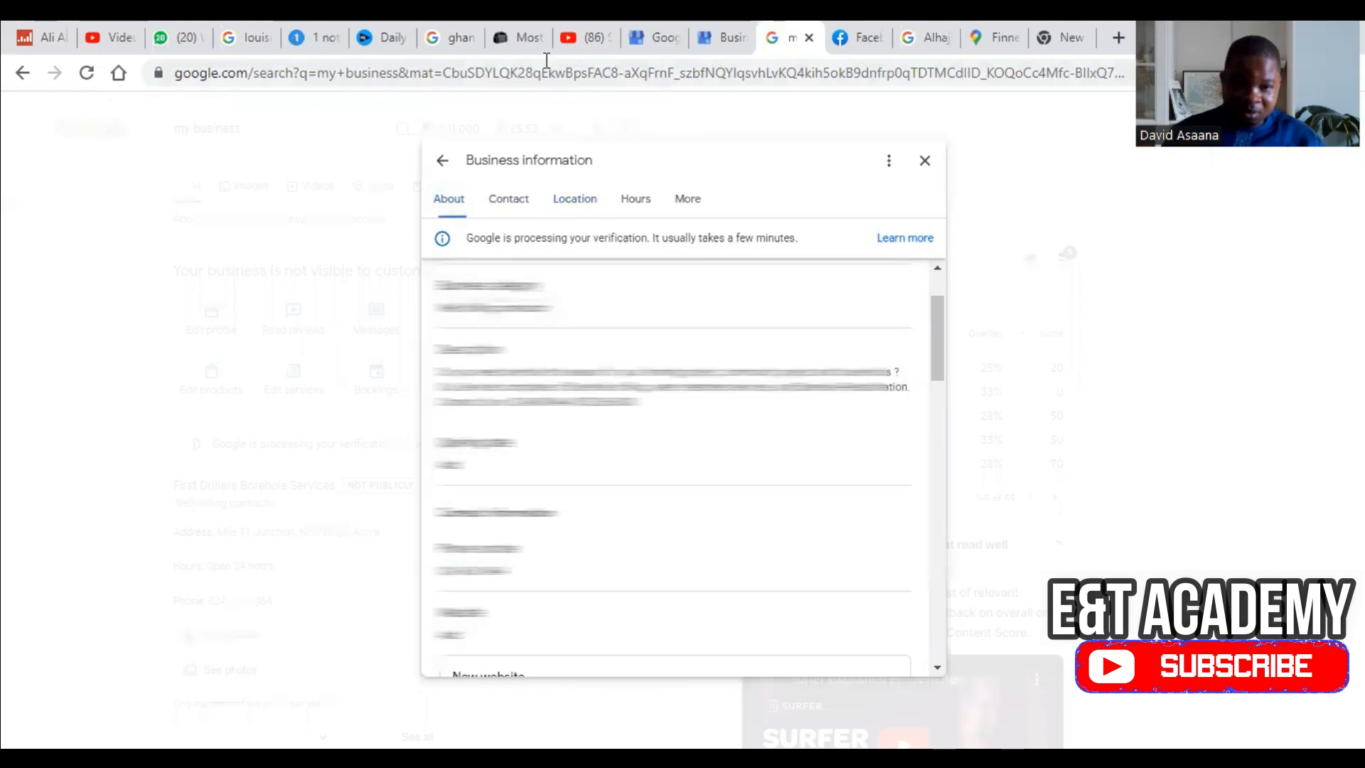
{"action": "scroll", "coordinate": [595, 356], "scroll_direction": "up", "scroll_amount": 2}
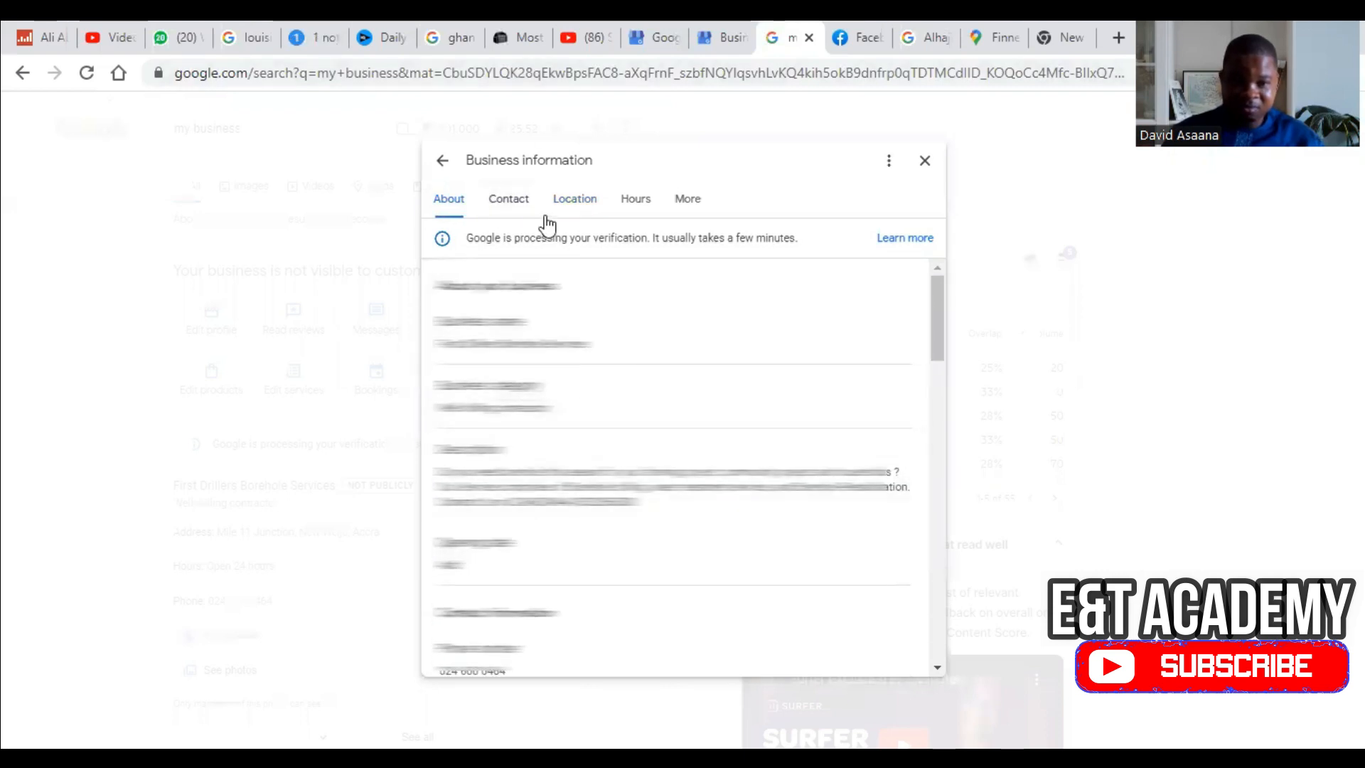
{"action": "left_click", "coordinate": [510, 203]}
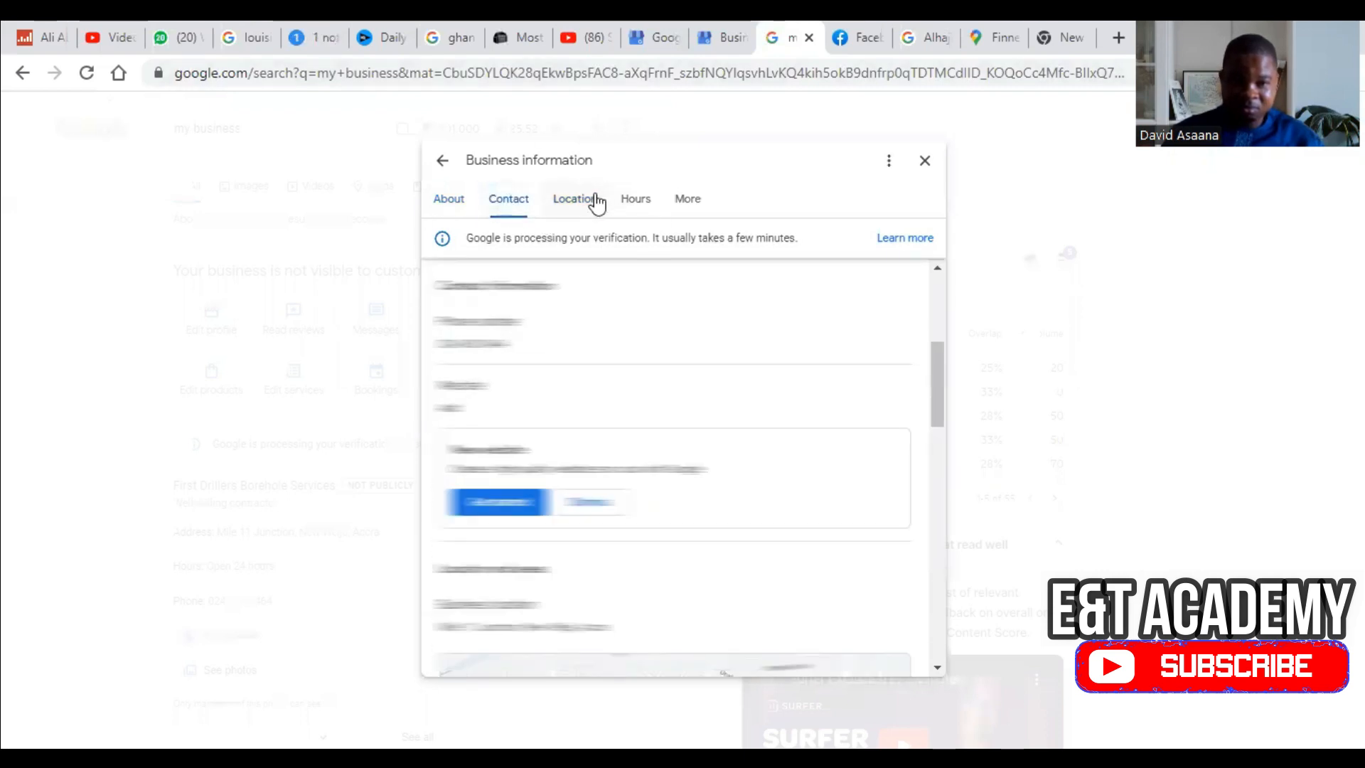
{"action": "left_click", "coordinate": [593, 203]}
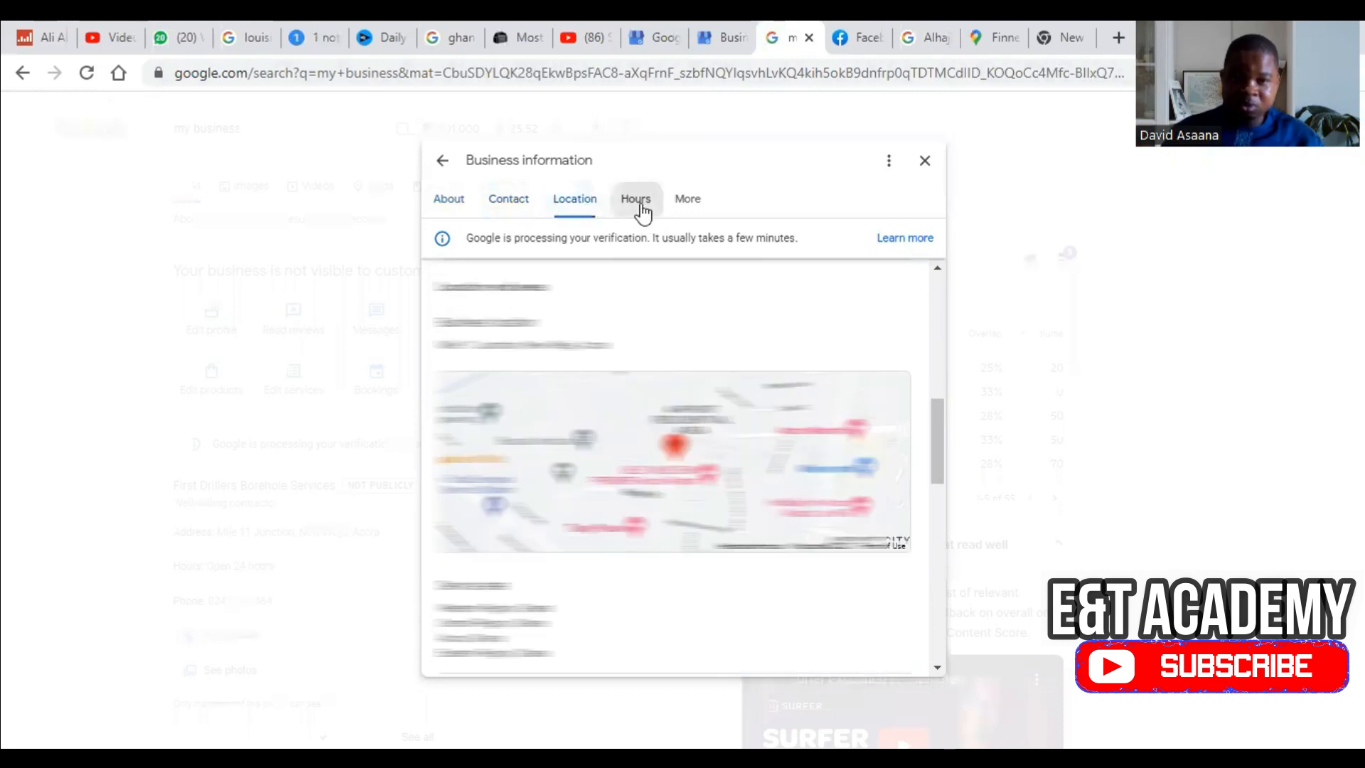
{"action": "left_click", "coordinate": [639, 209]}
{"action": "left_click", "coordinate": [674, 215]}
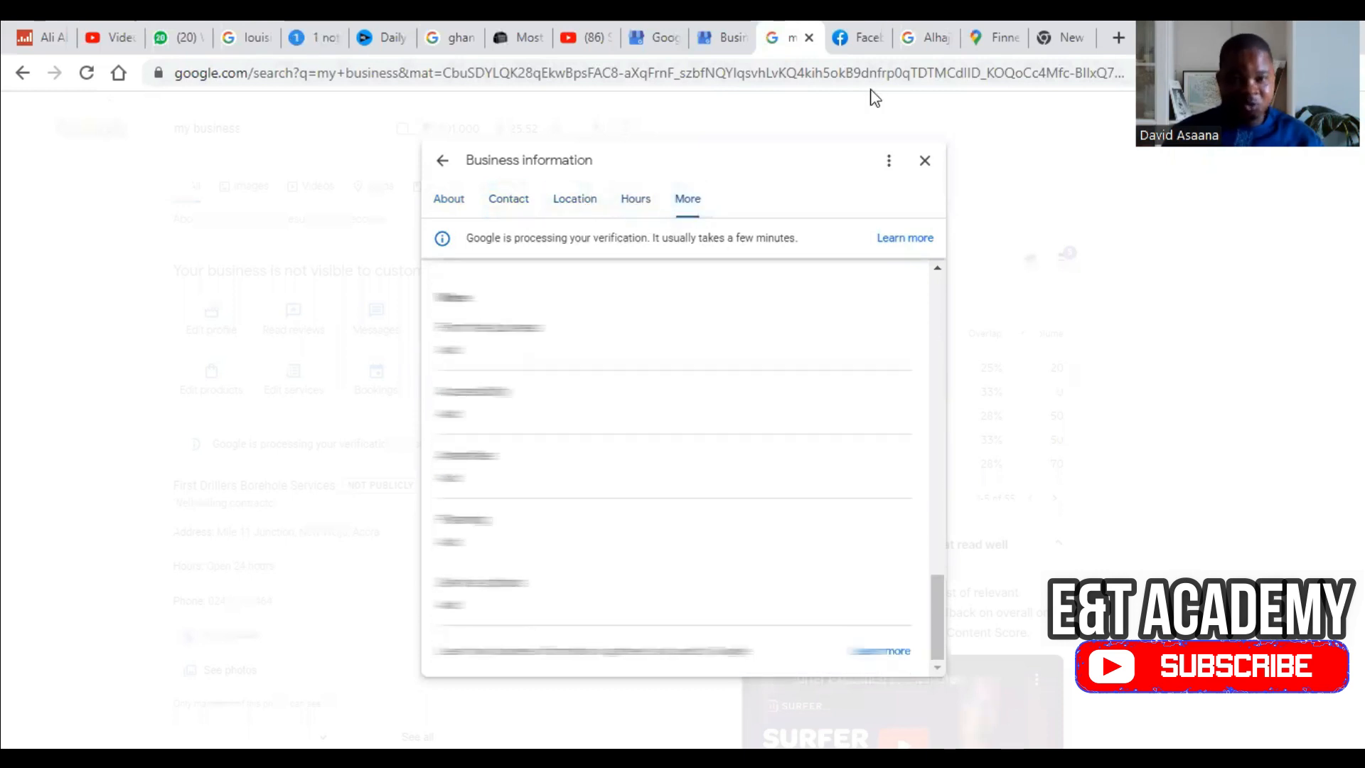
{"action": "left_click", "coordinate": [446, 206]}
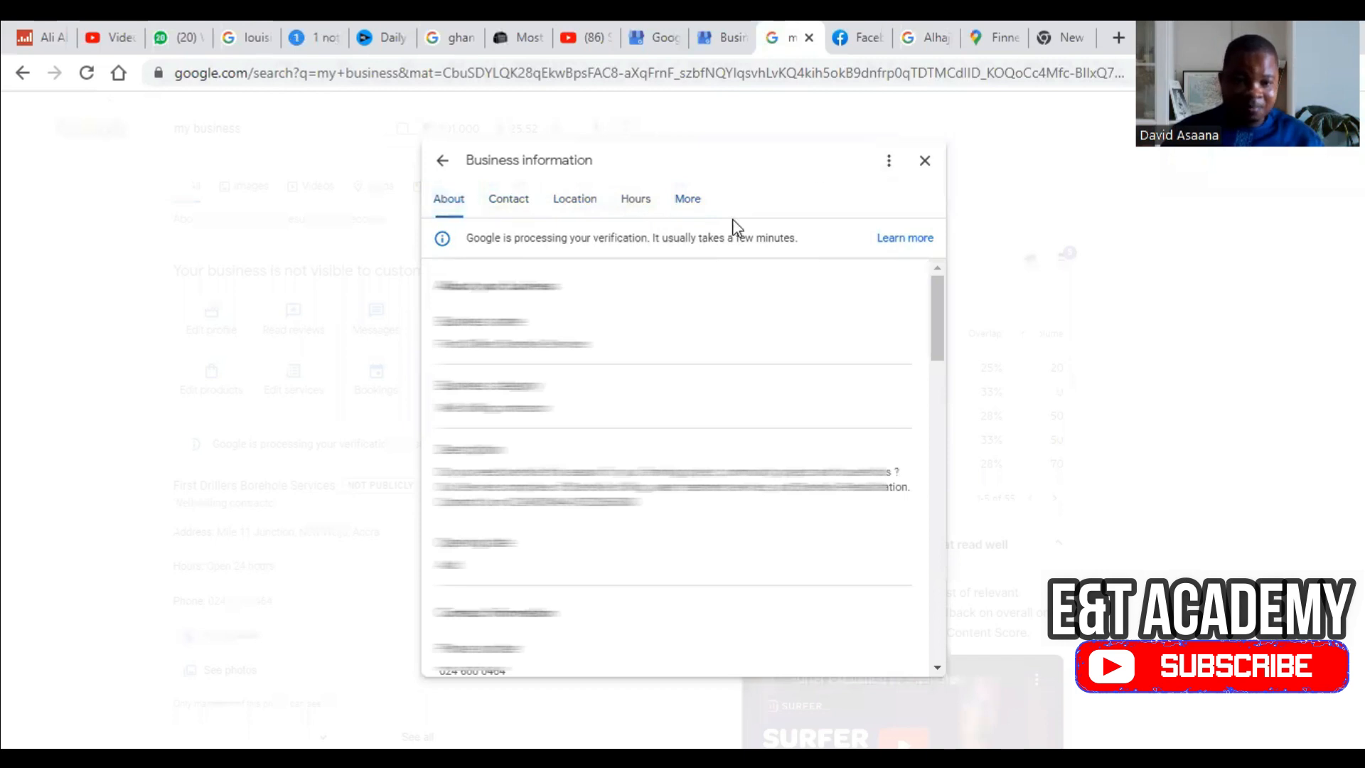
Search Google for "first drillers borehole" in the new browser page and look through the results for the business
{"action": "left_click", "coordinate": [1063, 37]}
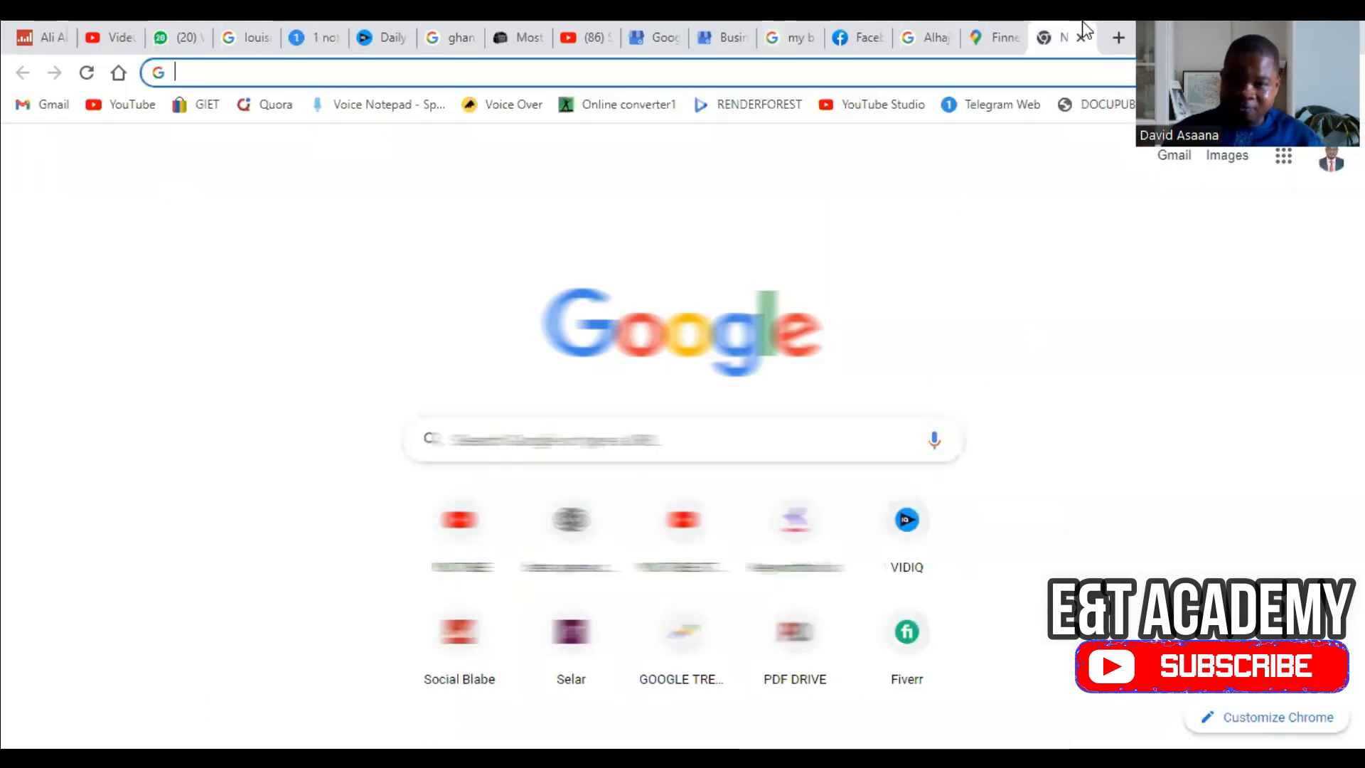
{"action": "left_click", "coordinate": [1013, 71]}
{"action": "left_click", "coordinate": [381, 506]}
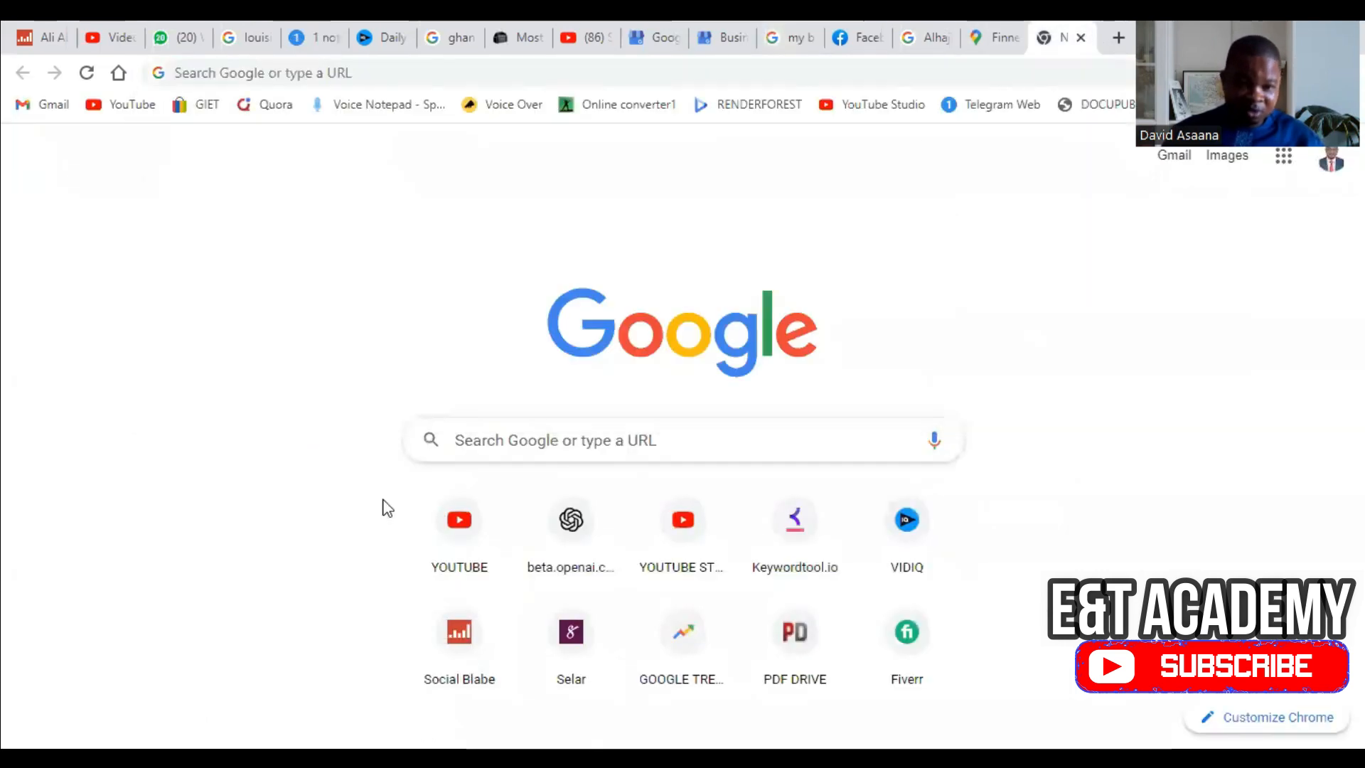
{"action": "left_click", "coordinate": [713, 443]}
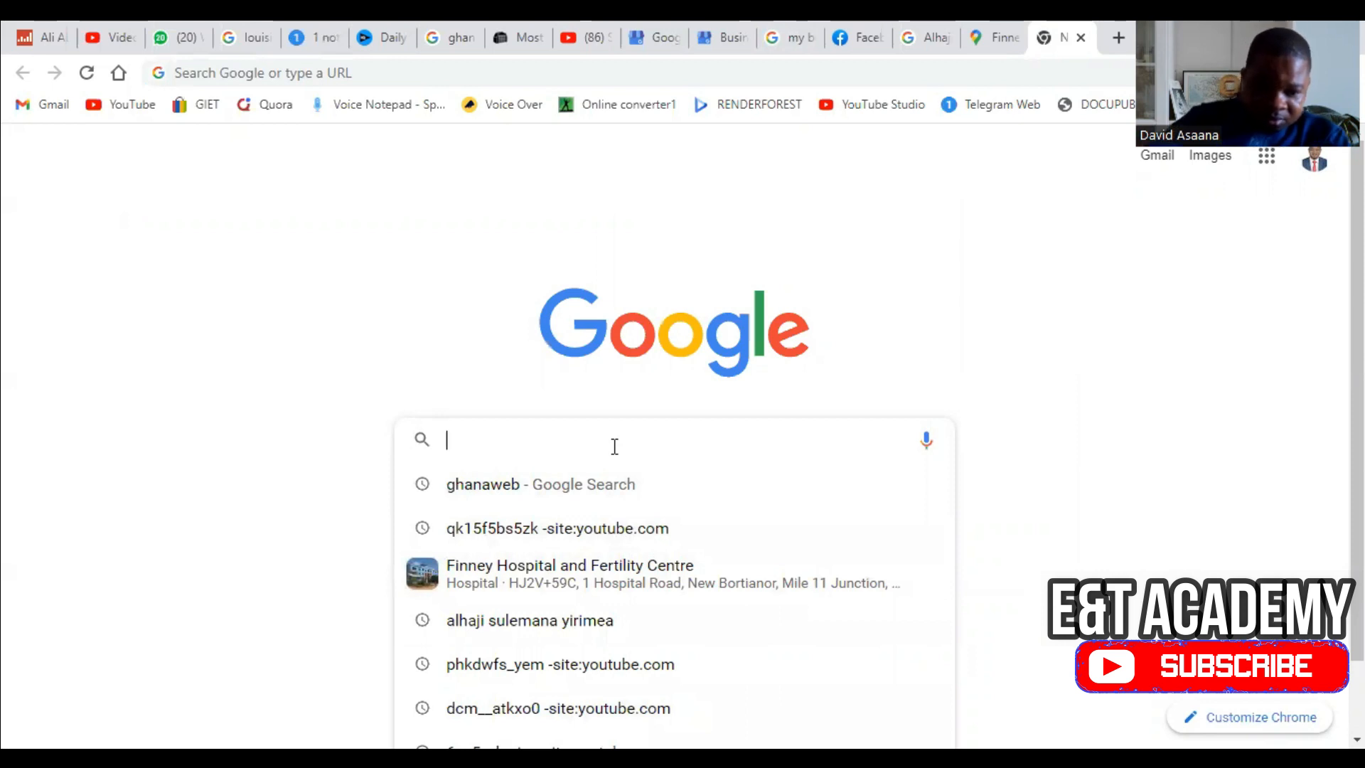
{"action": "type", "text": "first"}
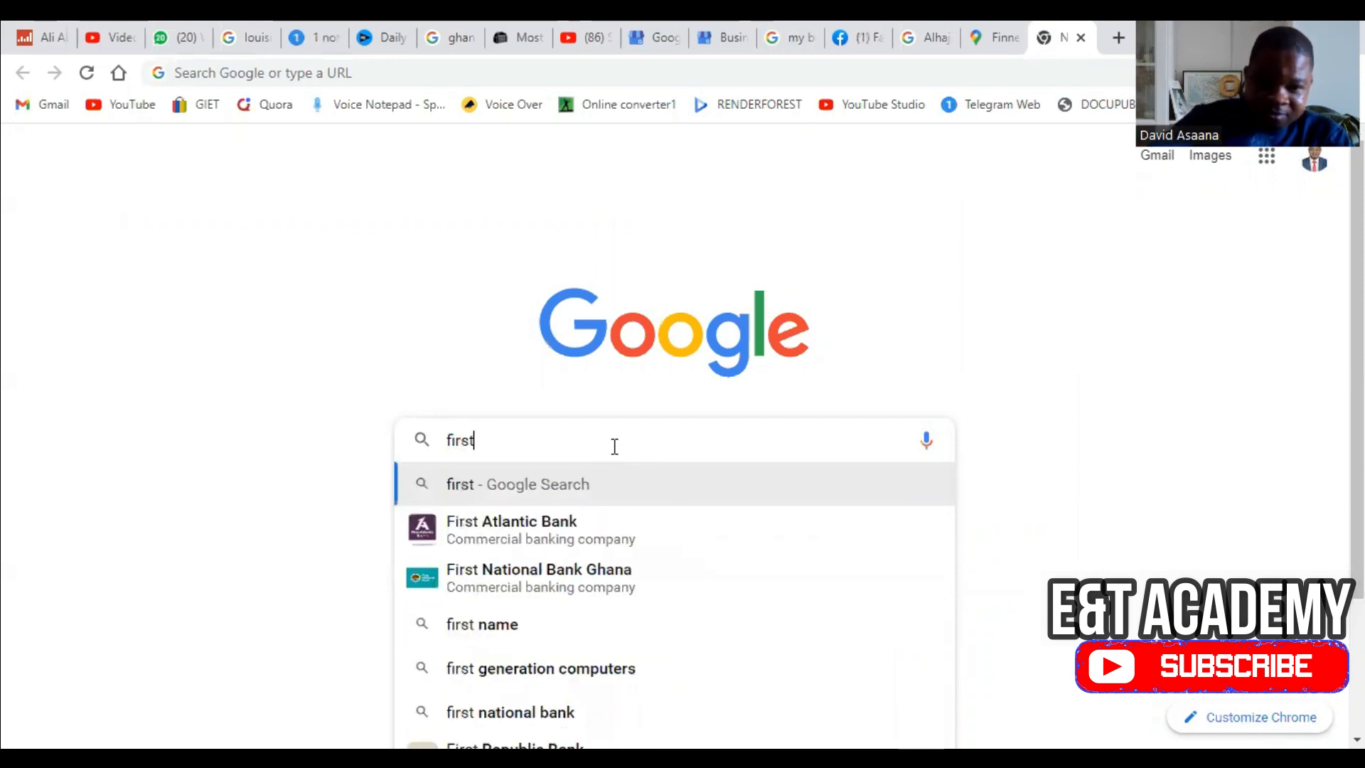
{"action": "type", "text": " d"}
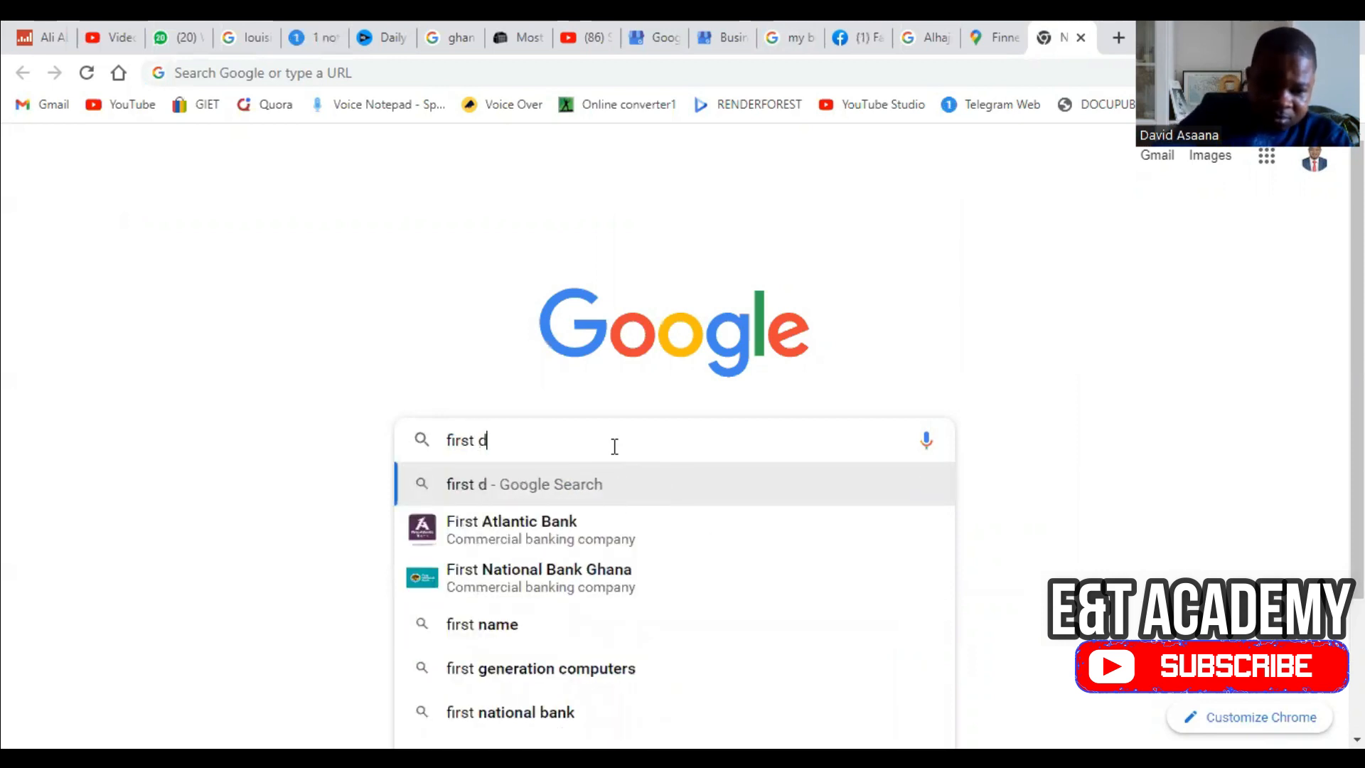
{"action": "type", "text": "rille"}
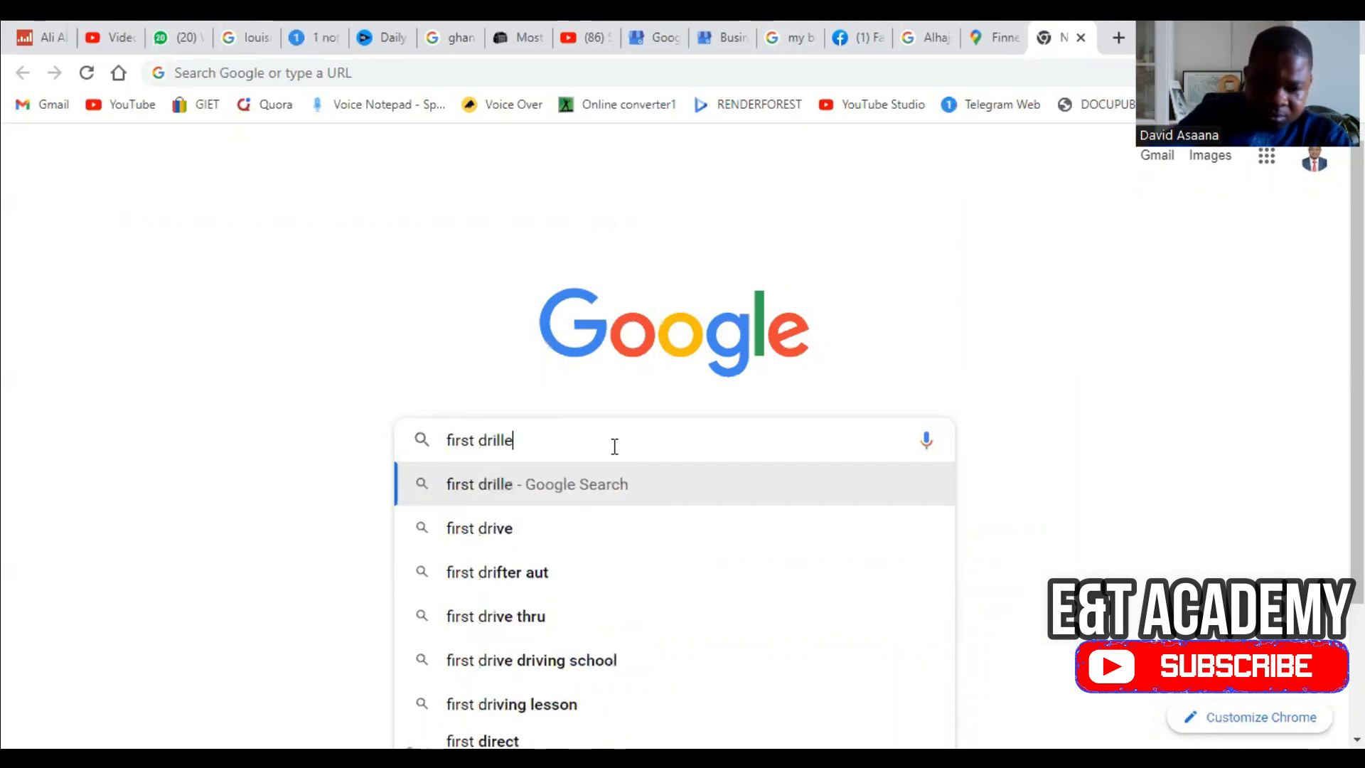
{"action": "type", "text": "rs b"}
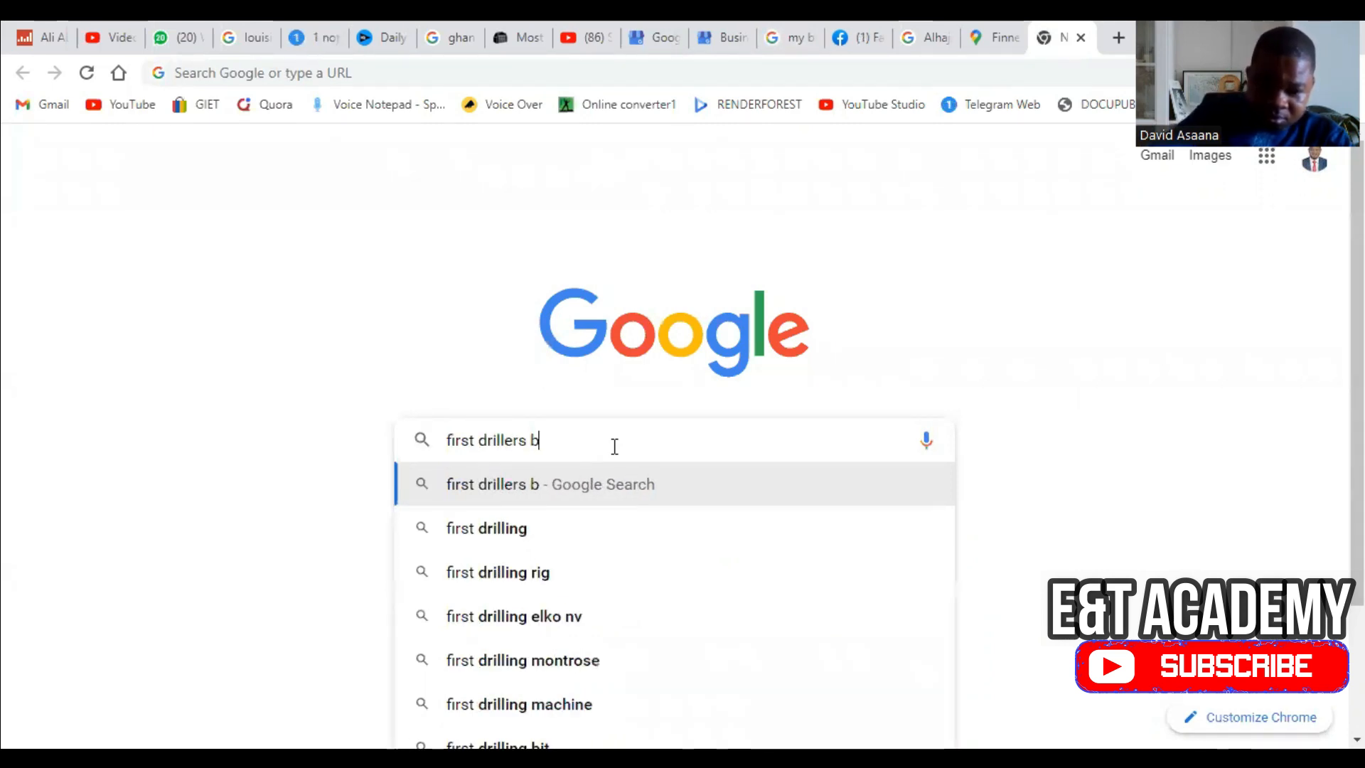
{"action": "type", "text": "orehole"}
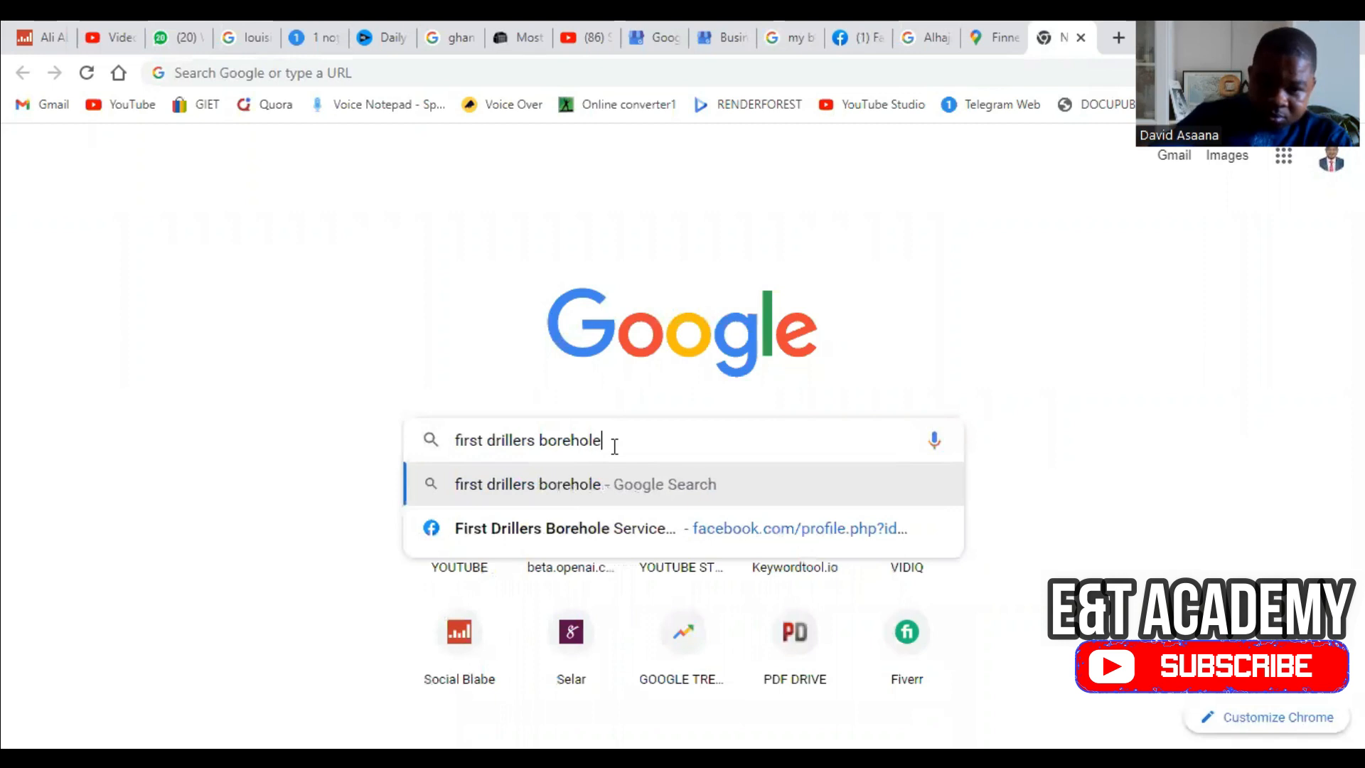
{"action": "key", "text": "Return"}
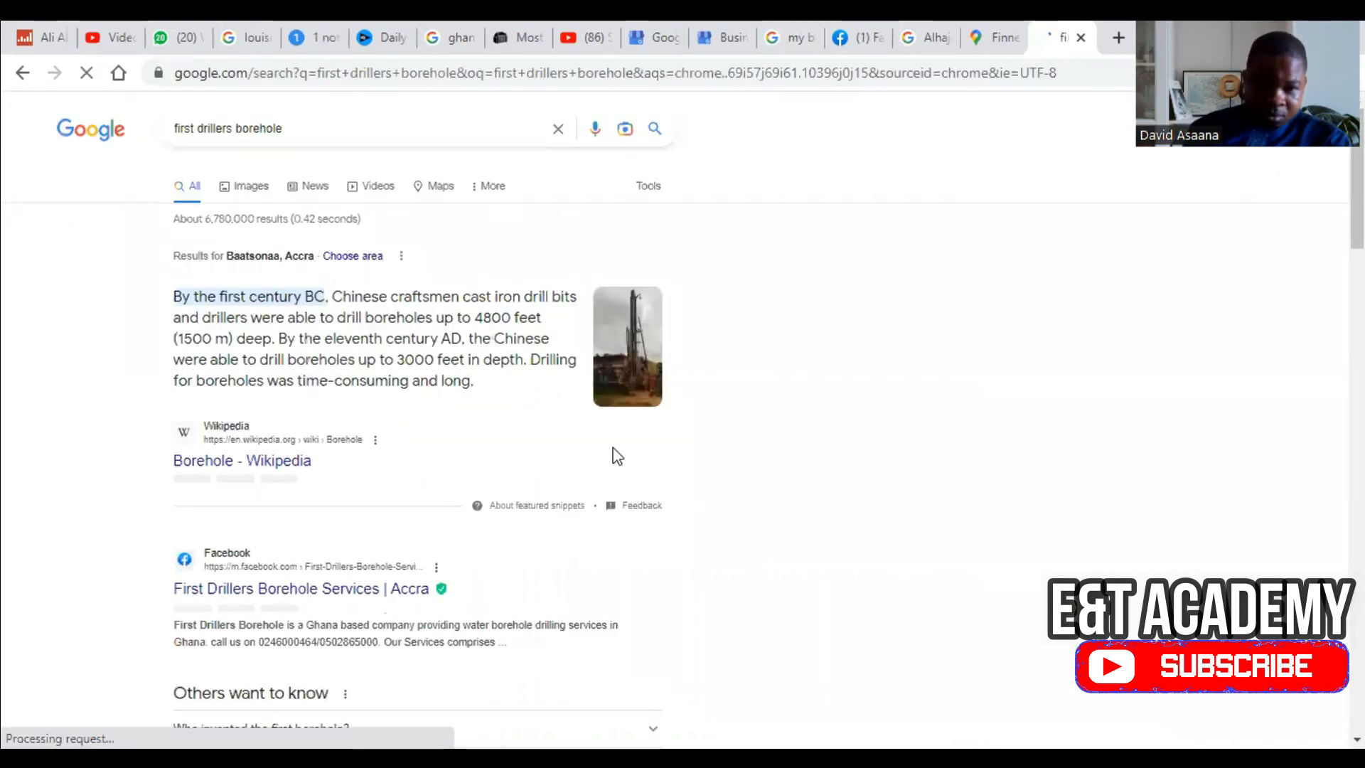
{"action": "scroll", "coordinate": [292, 488], "scroll_direction": "down", "scroll_amount": 2}
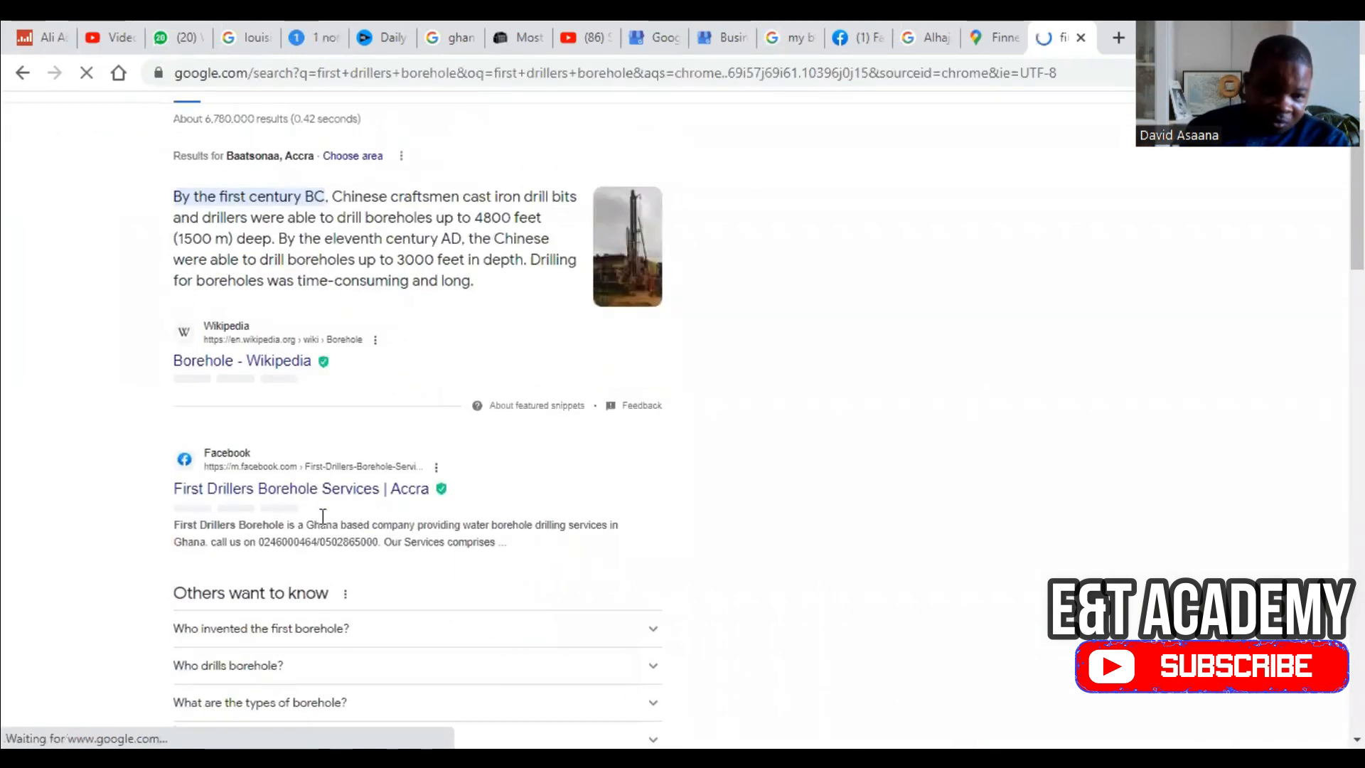
{"action": "scroll", "coordinate": [378, 398], "scroll_direction": "up", "scroll_amount": 2}
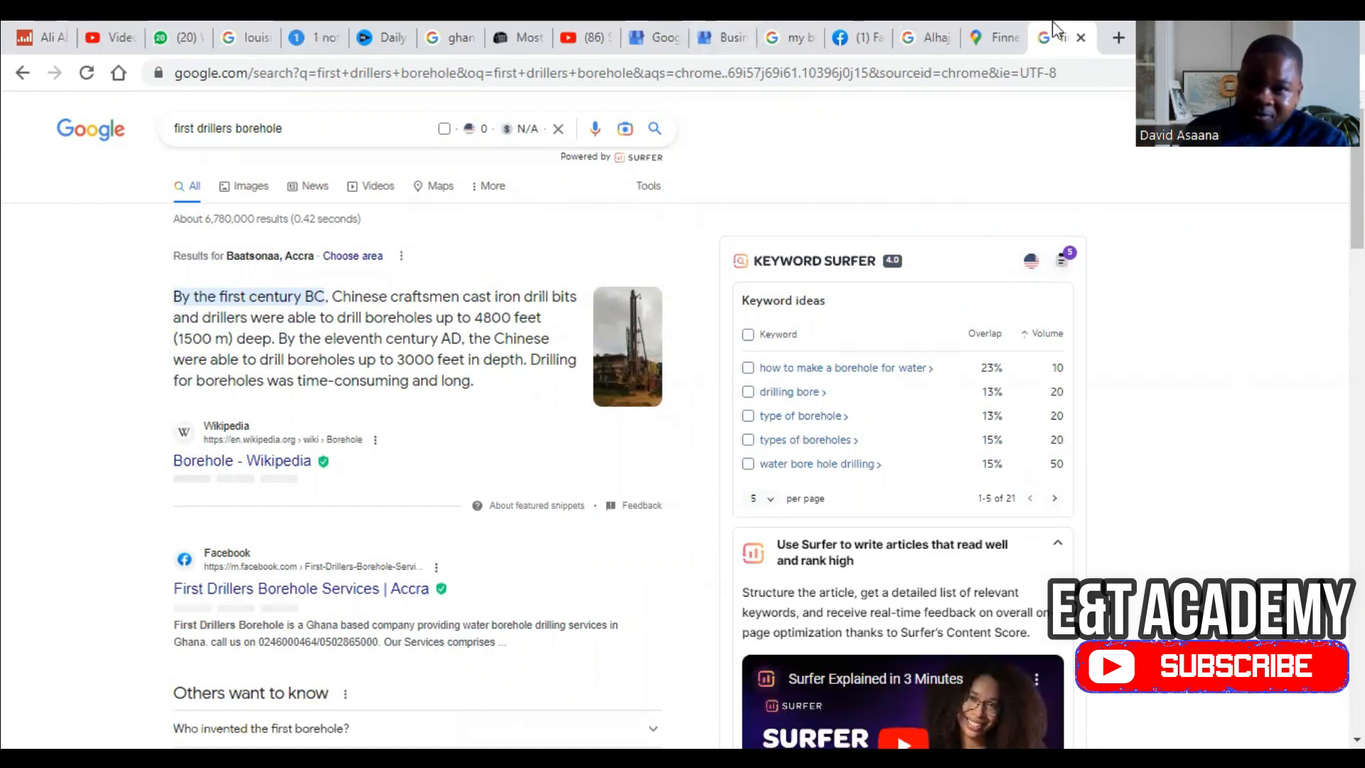
Revisit the Finney Hospital map listing and the Business Profile home page, and return to the businesses list in Business Profile Manager
{"action": "left_click", "coordinate": [1004, 37]}
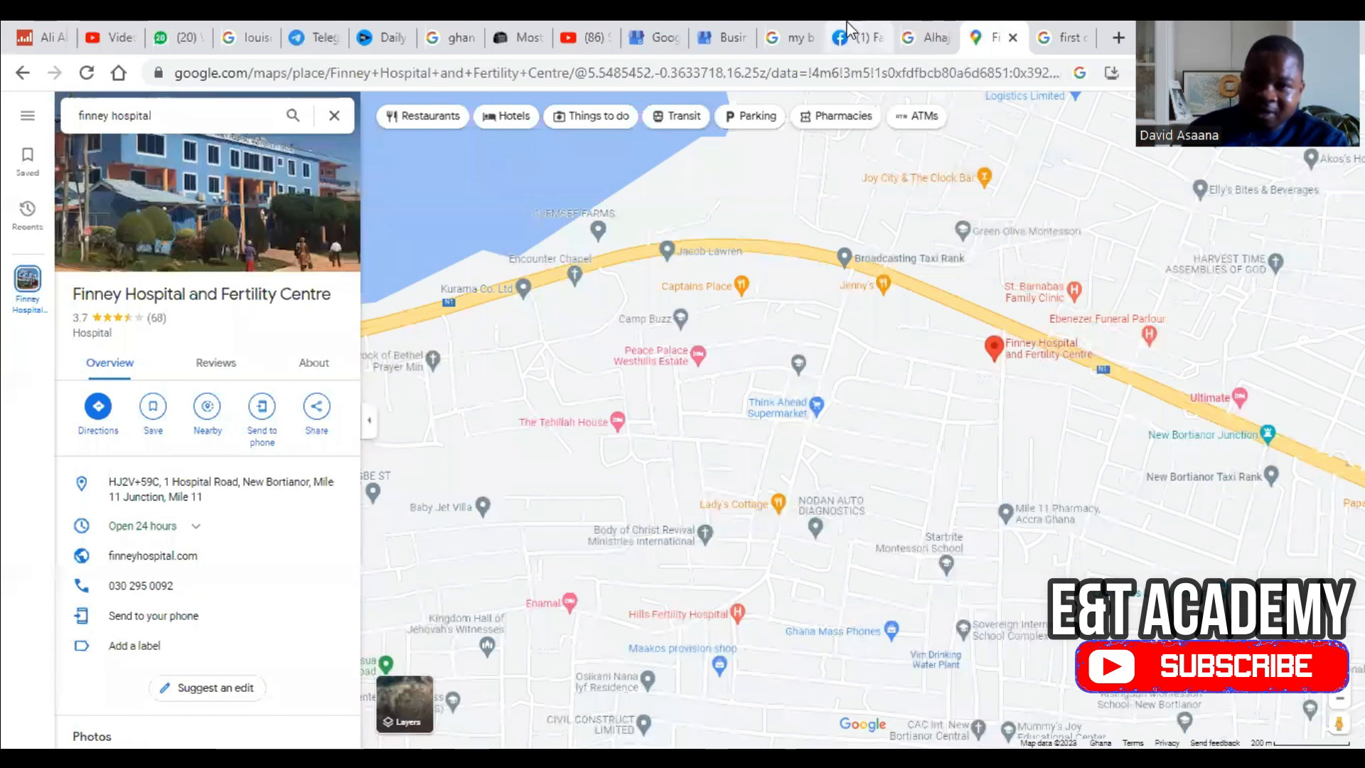
{"action": "left_click", "coordinate": [650, 34]}
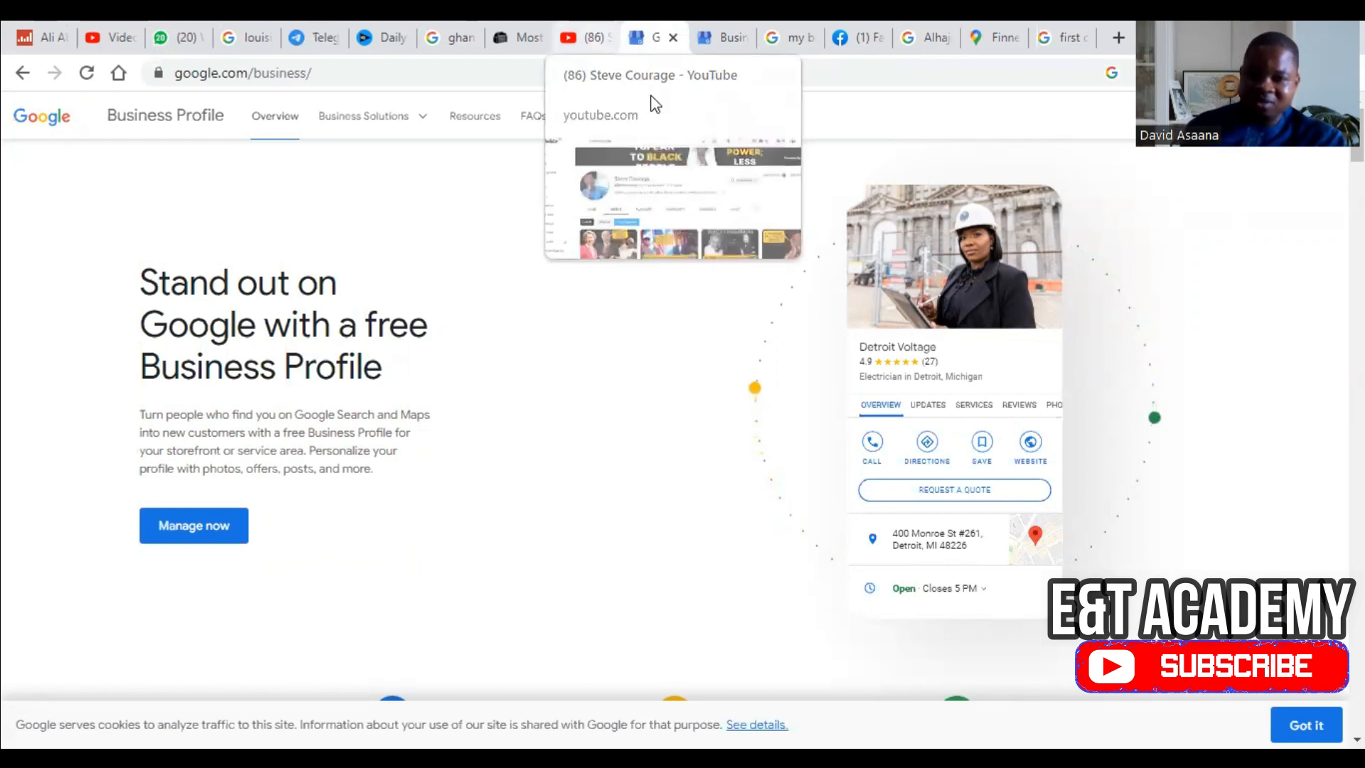
{"action": "left_click", "coordinate": [722, 34]}
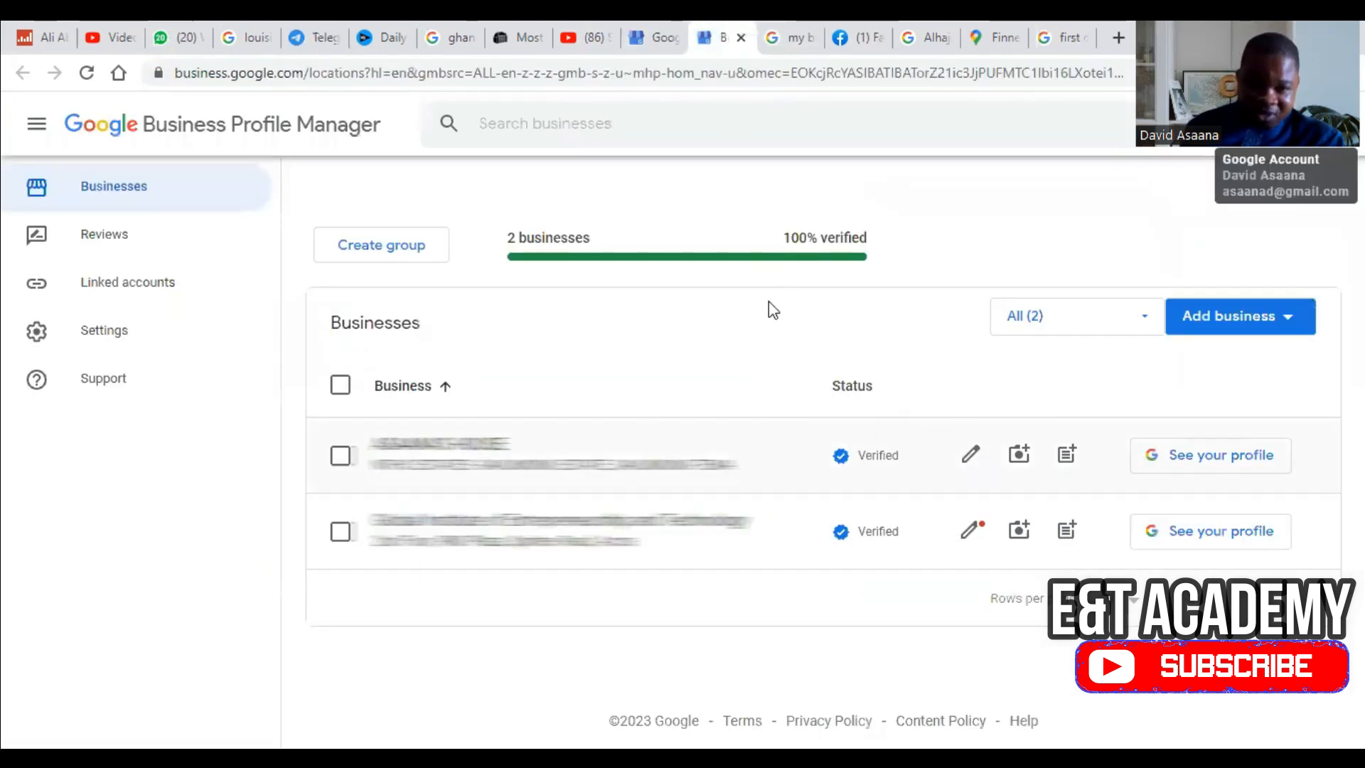